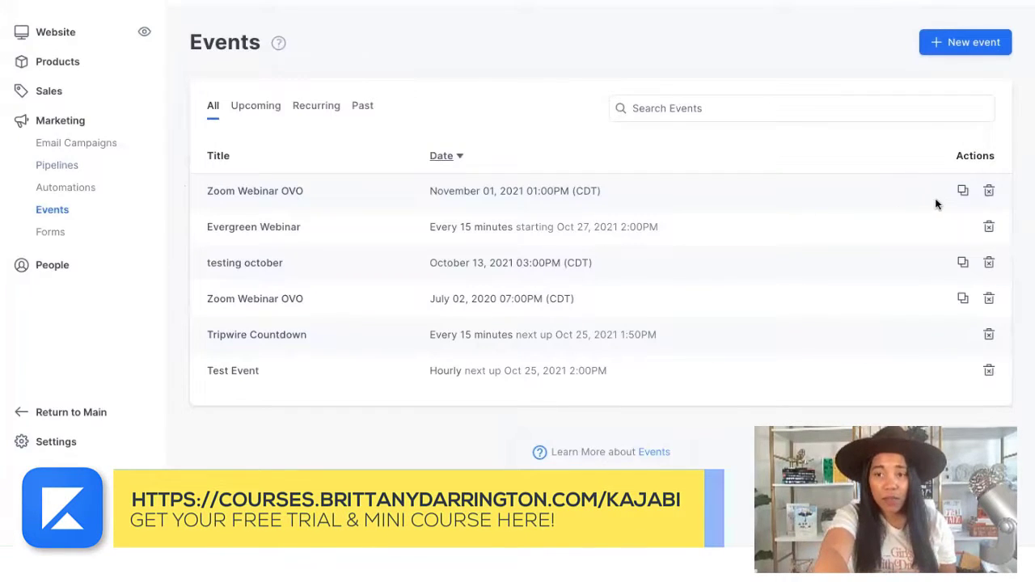
Clone the November 01, 2021 Zoom Webinar OVO event under the title "Evergreen #2 Zoom Webinar OVO Clone".
left_click(963, 192)
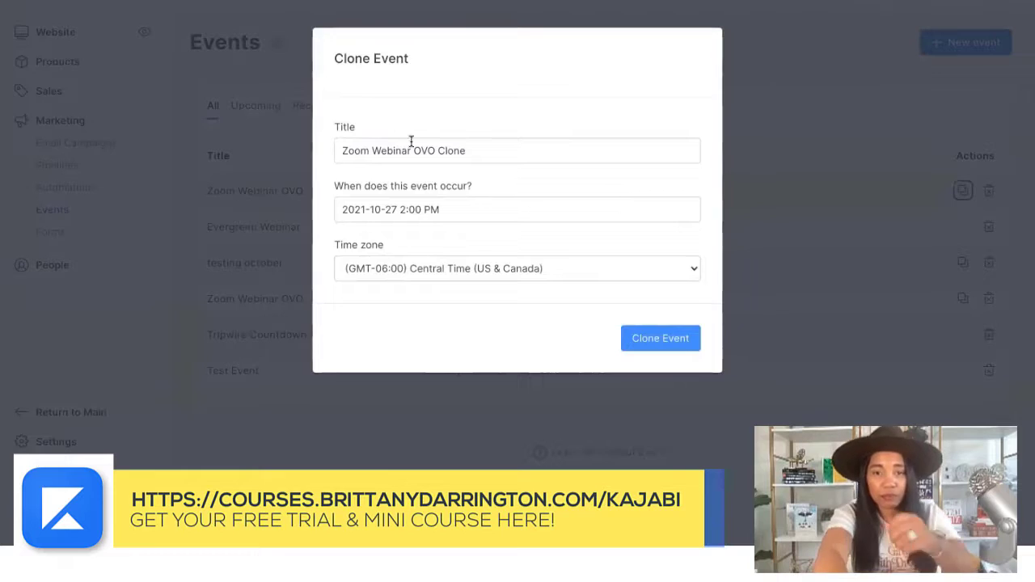
left_click(342, 151)
type("Evergre")
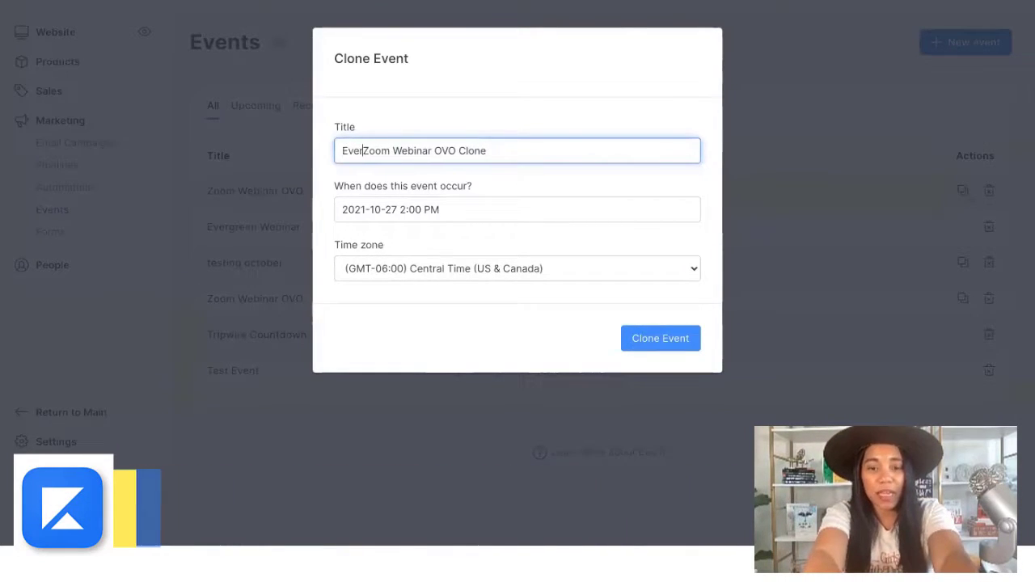
type("en ")
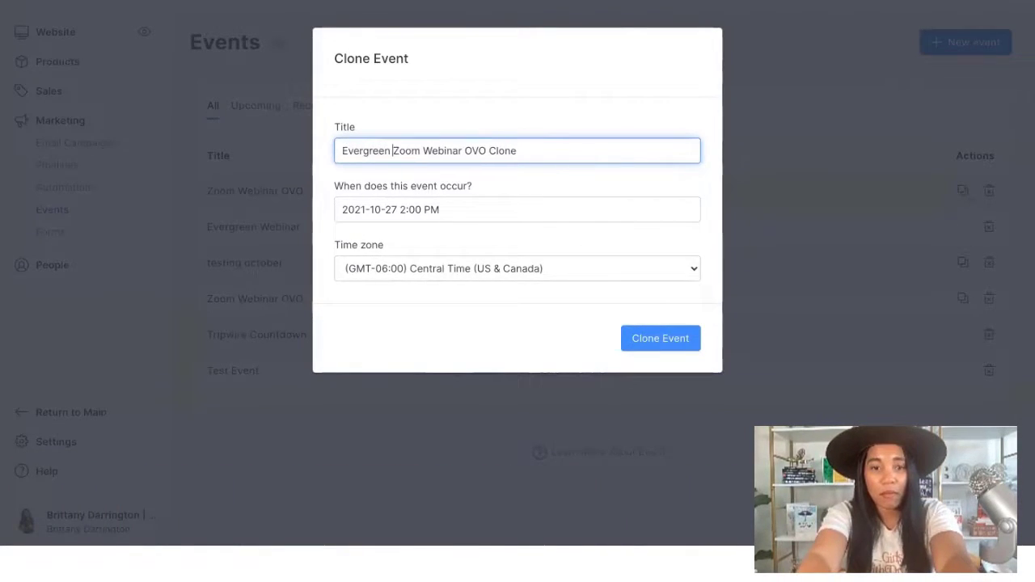
type("#2")
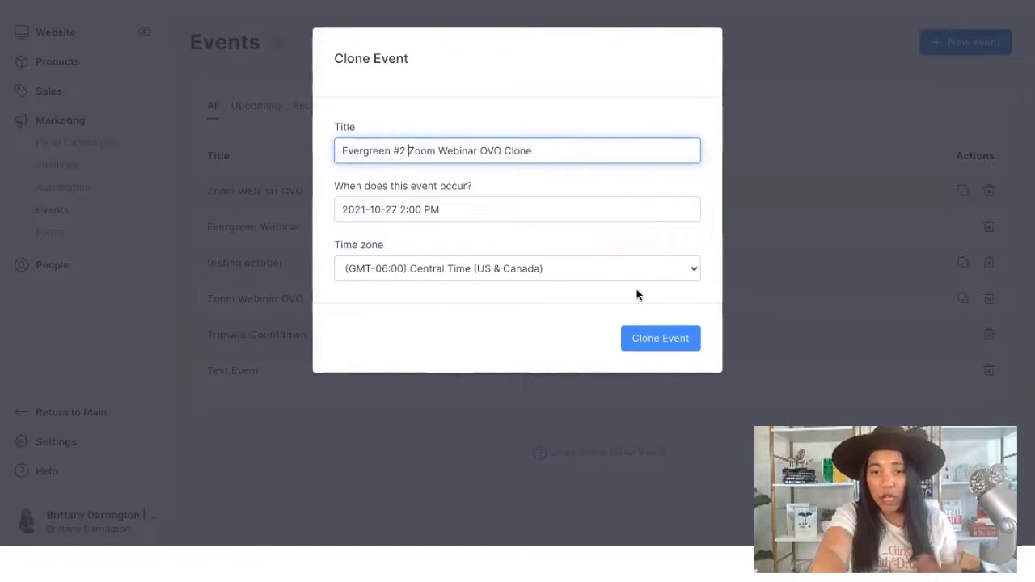
left_click(653, 340)
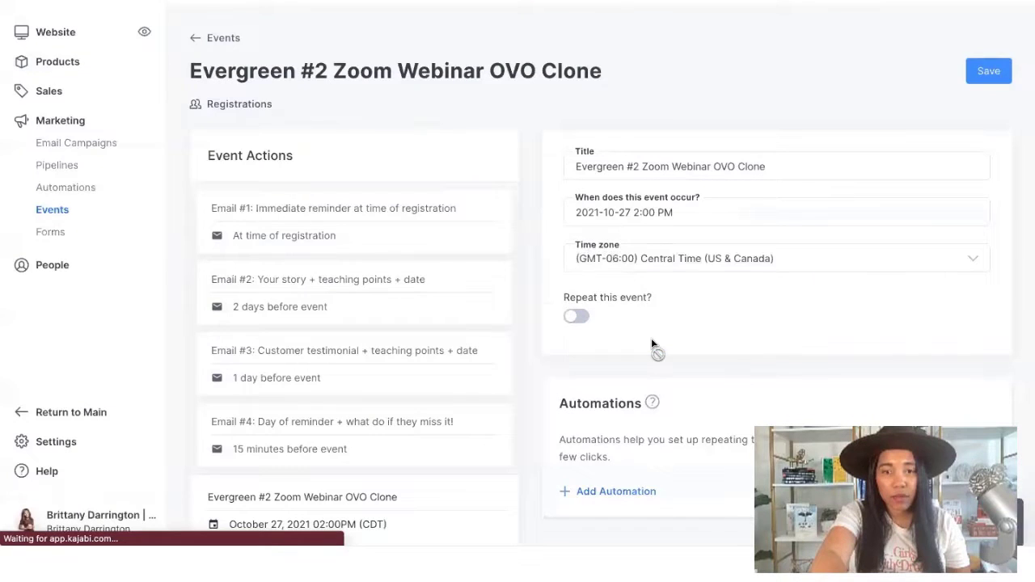
Set the cloned event to repeat every 15 minutes and save it.
left_click(577, 318)
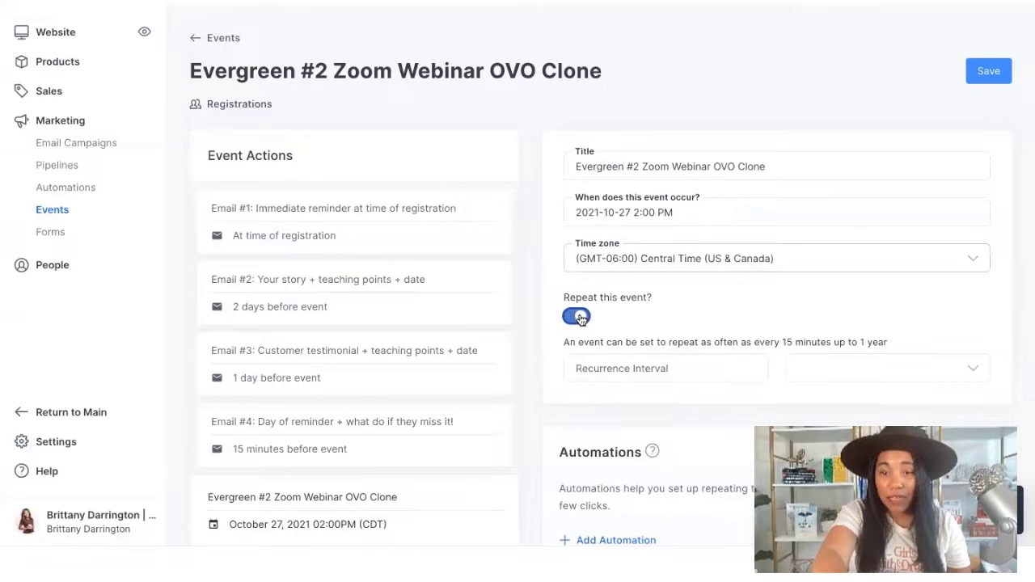
left_click(632, 365)
type("15")
left_click(869, 370)
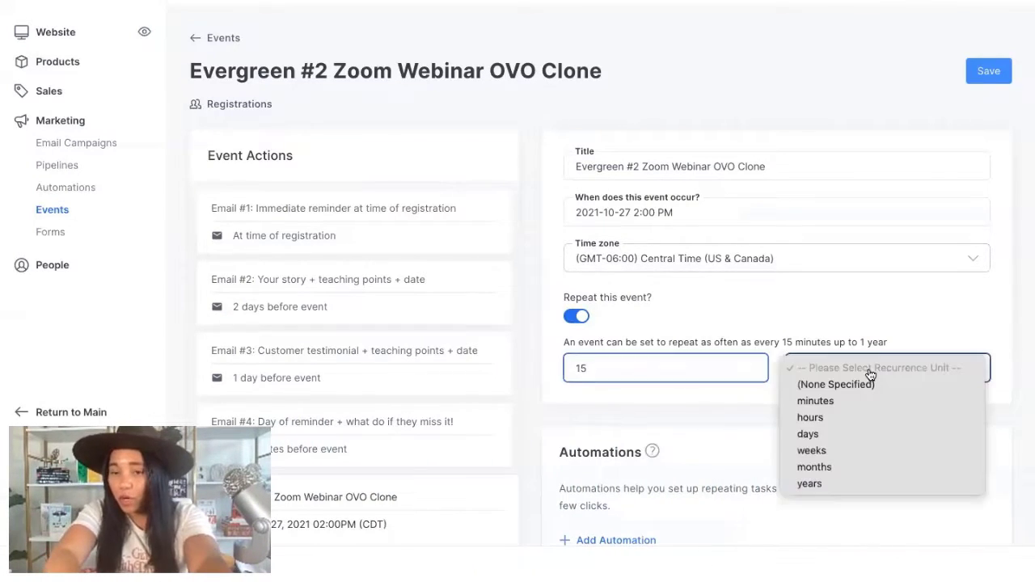
left_click(853, 409)
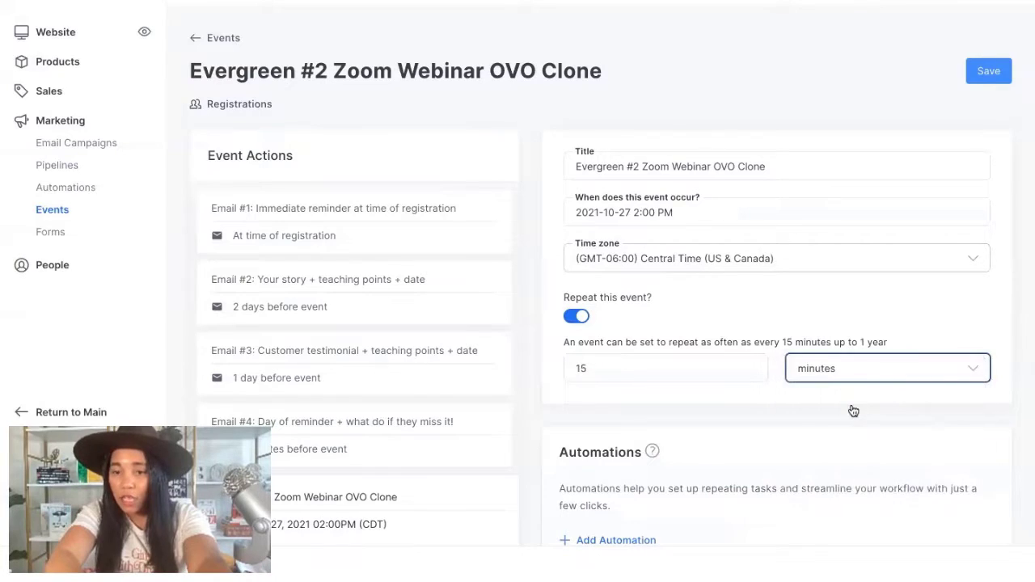
left_click(837, 366)
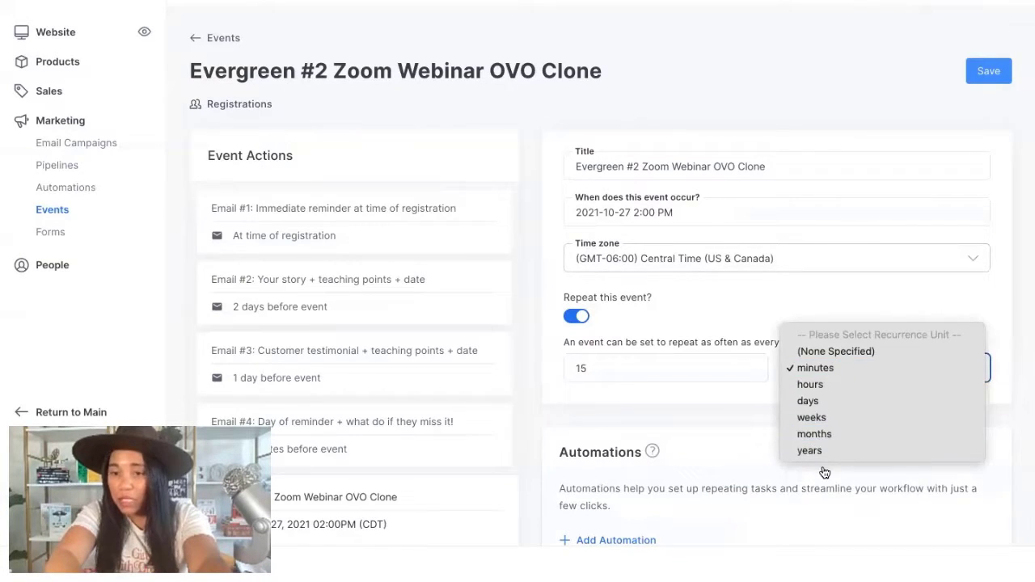
left_click(784, 301)
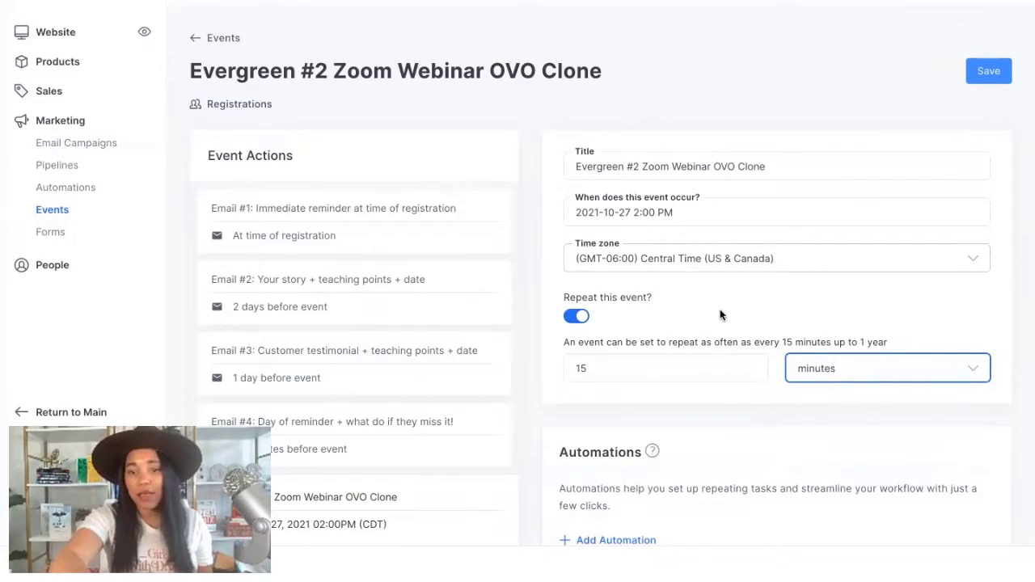
scroll(720, 312, "down", 1)
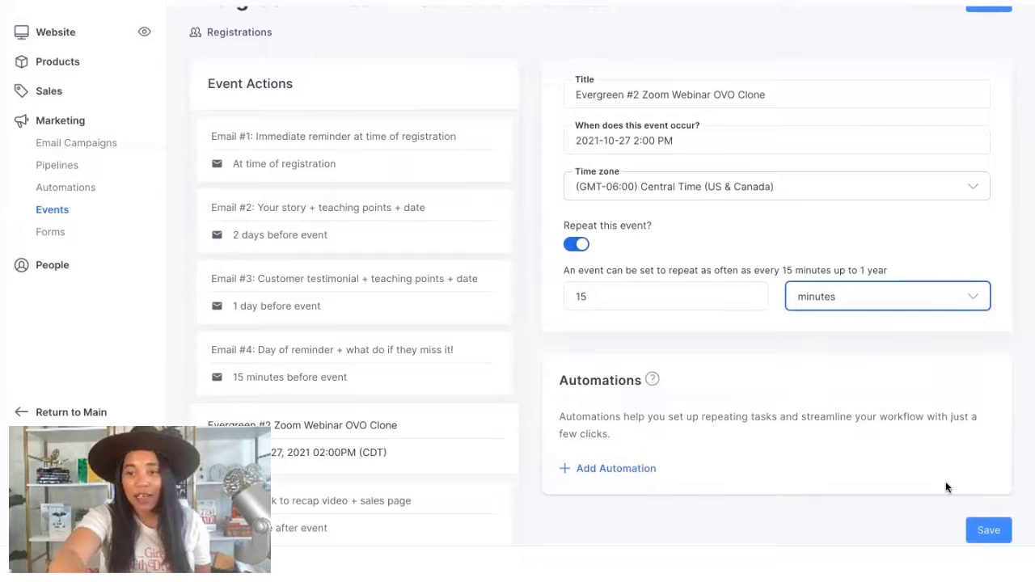
left_click(988, 531)
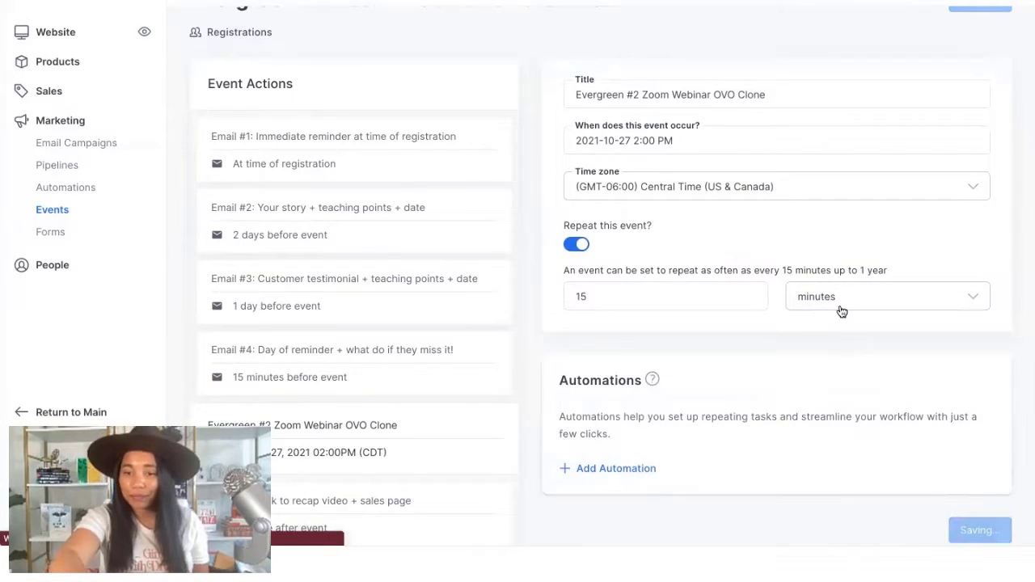
scroll(704, 159, "up", 1)
scroll(647, 307, "down", 2)
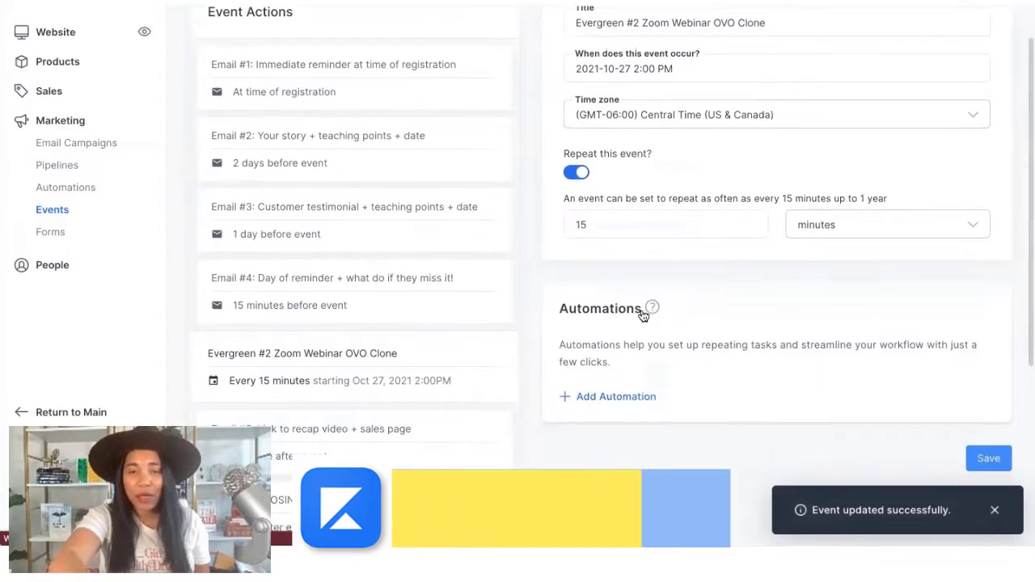
left_click(597, 397)
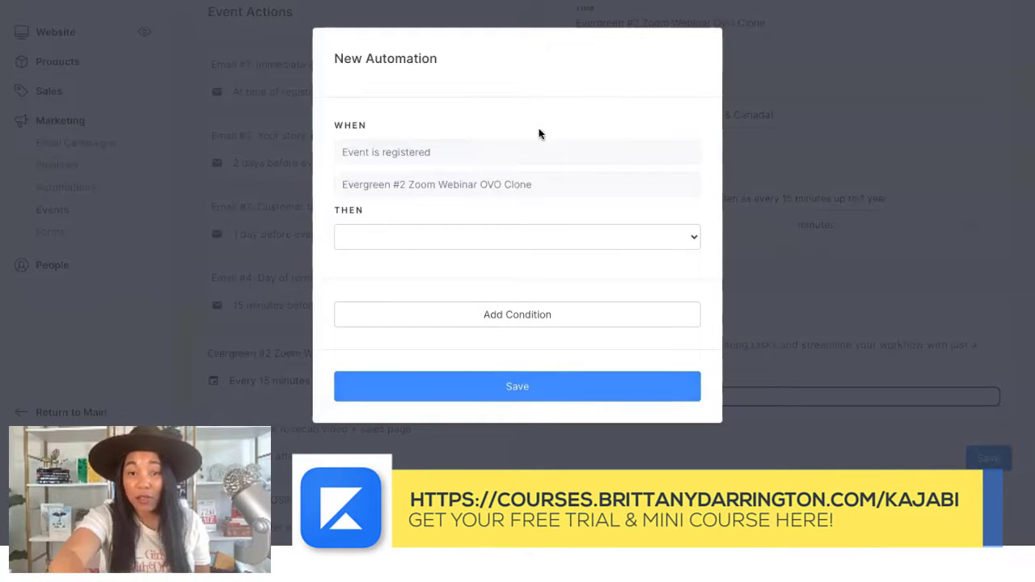
left_click(803, 172)
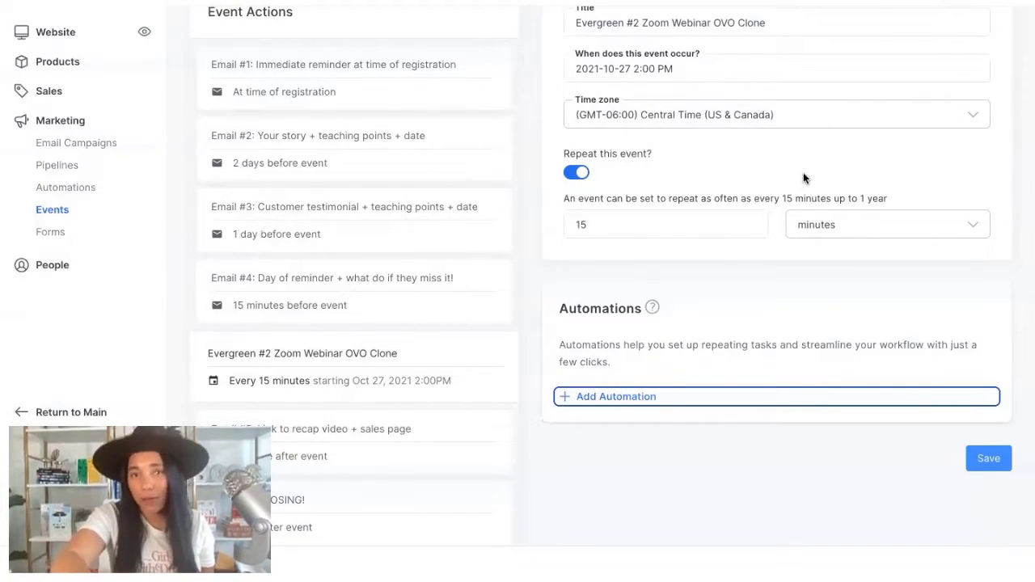
Review the cloned event's emails and their timing before and after the event.
scroll(803, 172, "up", 2)
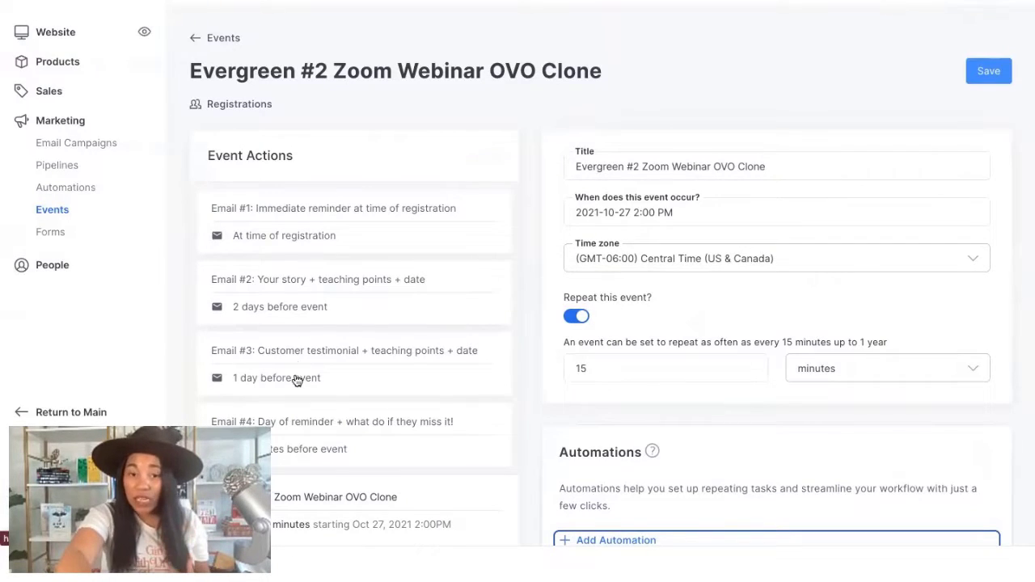
scroll(296, 386, "down", 3)
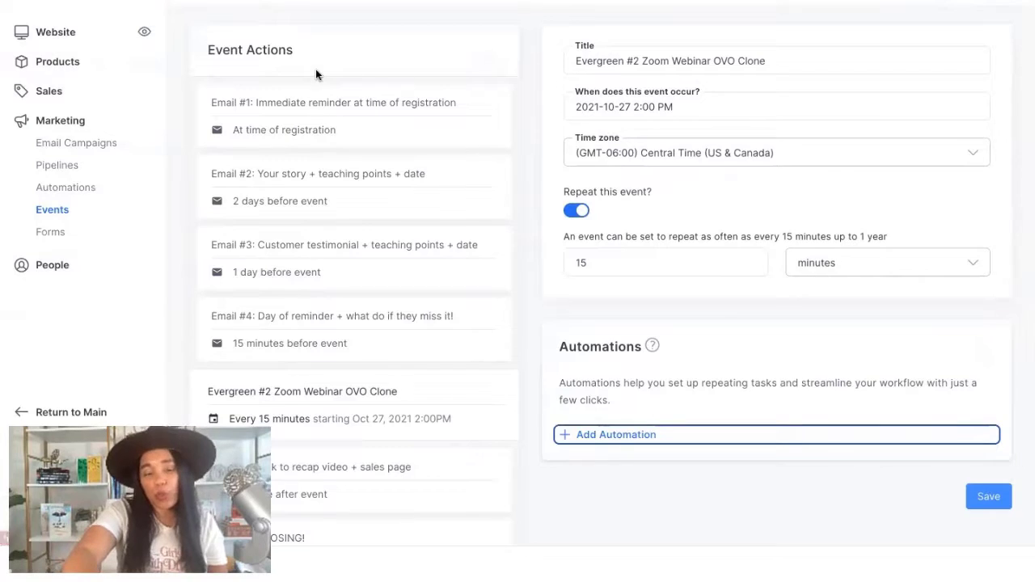
scroll(356, 210, "down", 3)
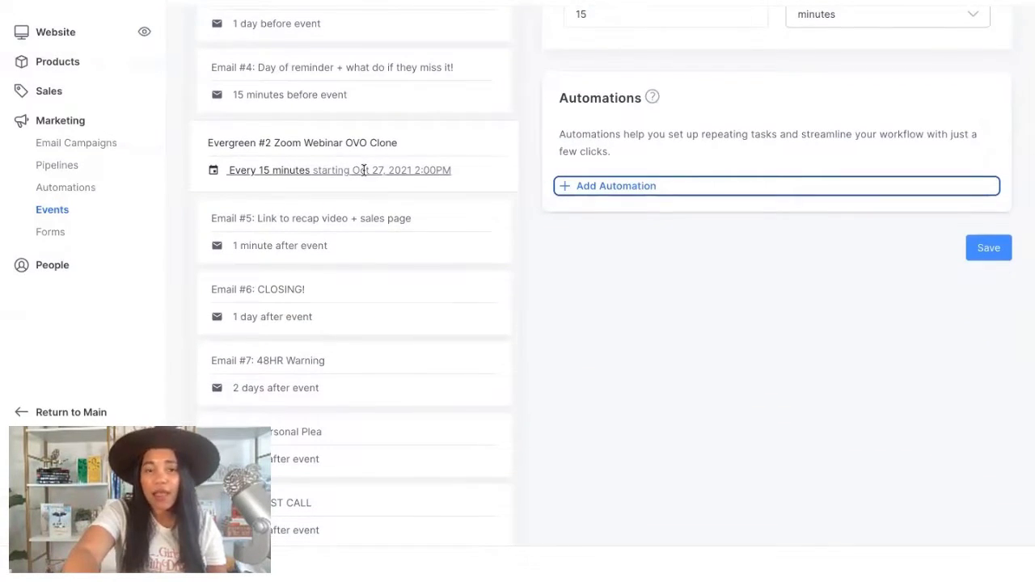
scroll(340, 170, "up", 5)
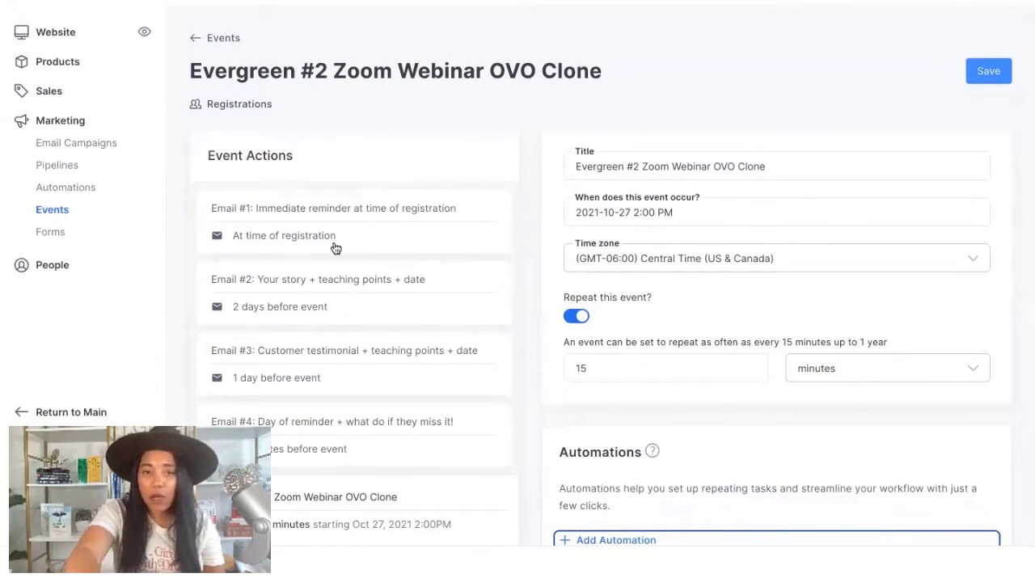
scroll(336, 249, "down", 5)
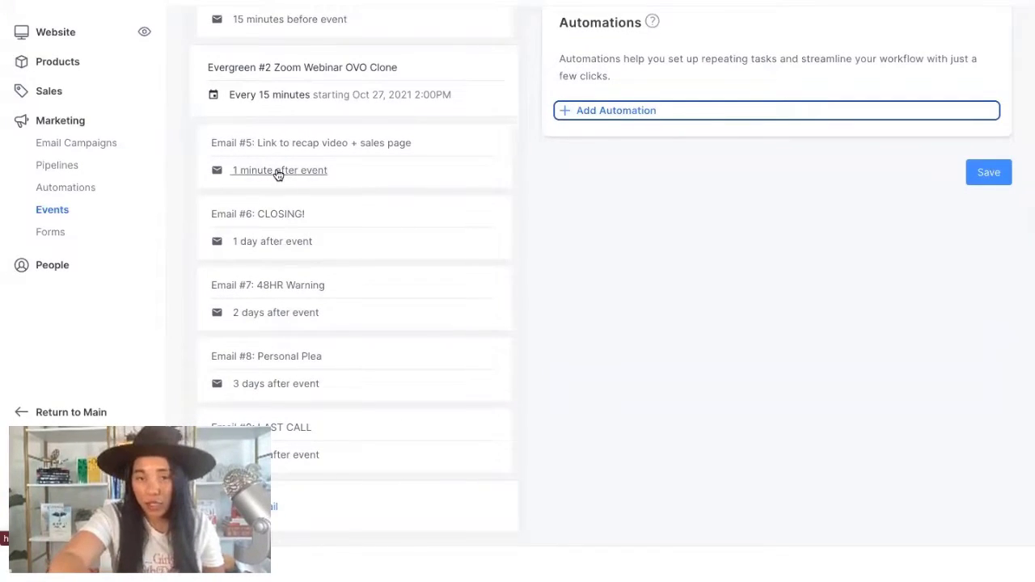
scroll(279, 173, "up", 6)
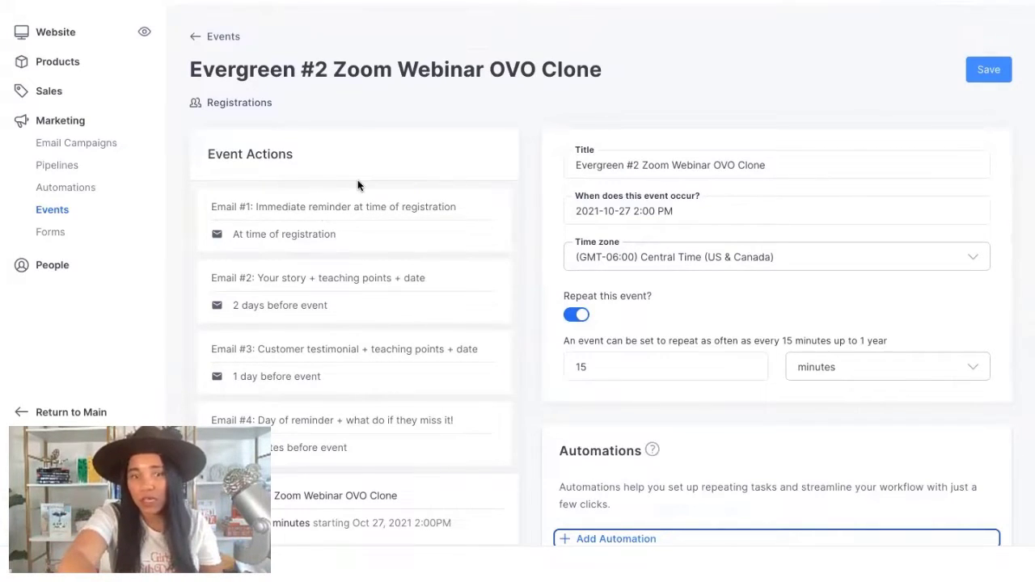
scroll(356, 182, "down", 1)
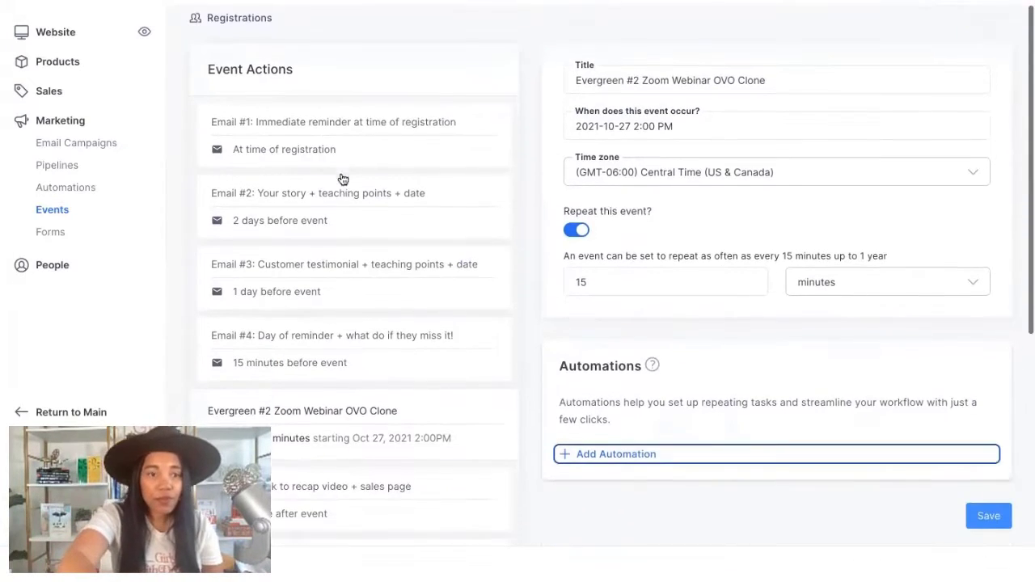
Create a new form titled "Evergreen #2" and choose Single Opt-In for it.
left_click(51, 234)
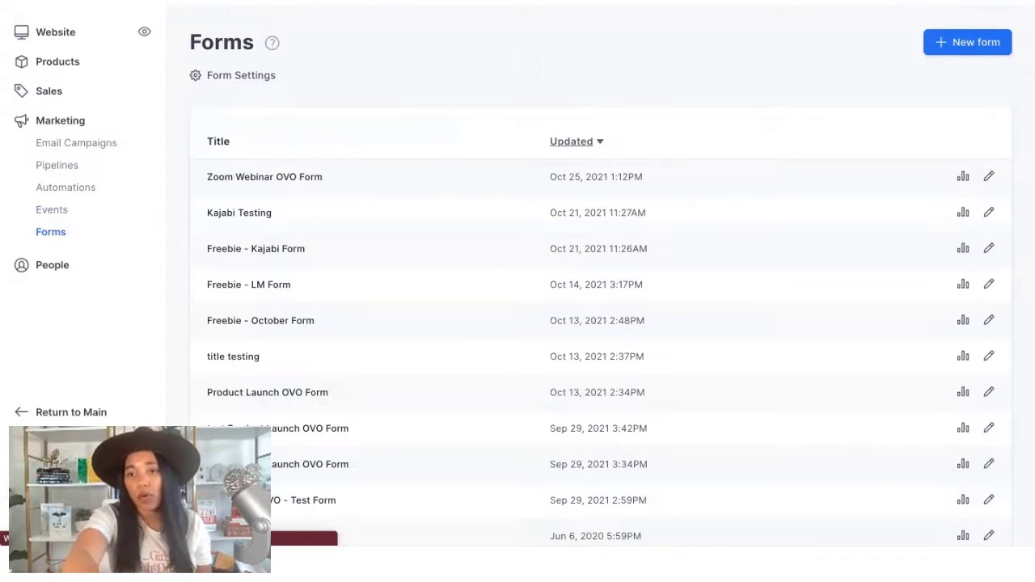
left_click(981, 49)
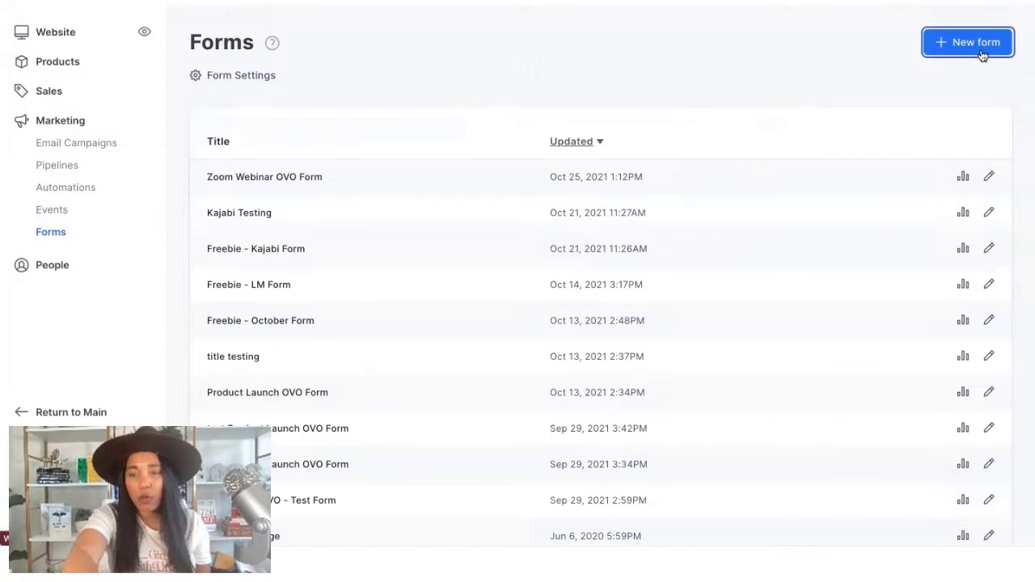
left_click(547, 155)
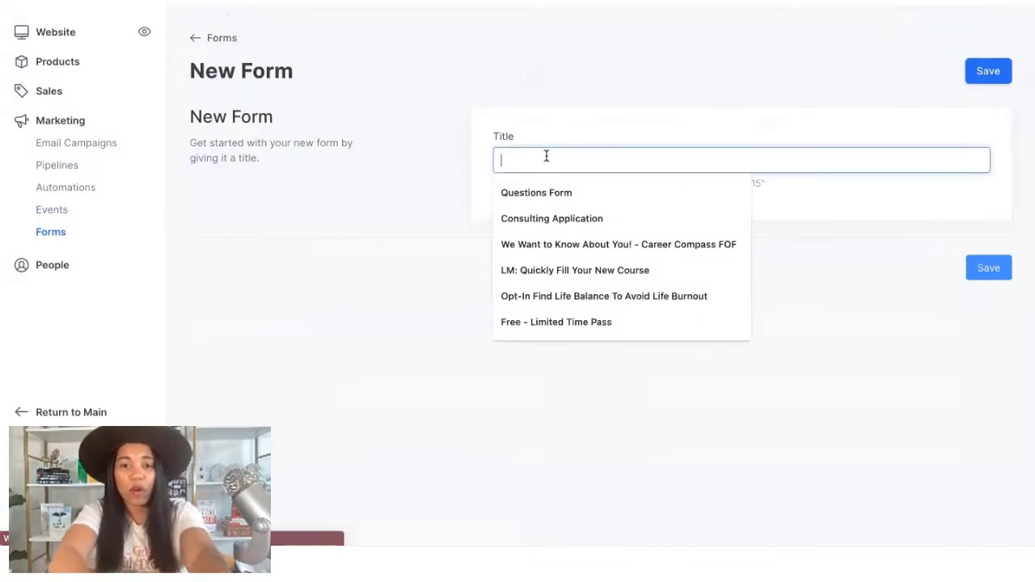
type("Evergreen #2")
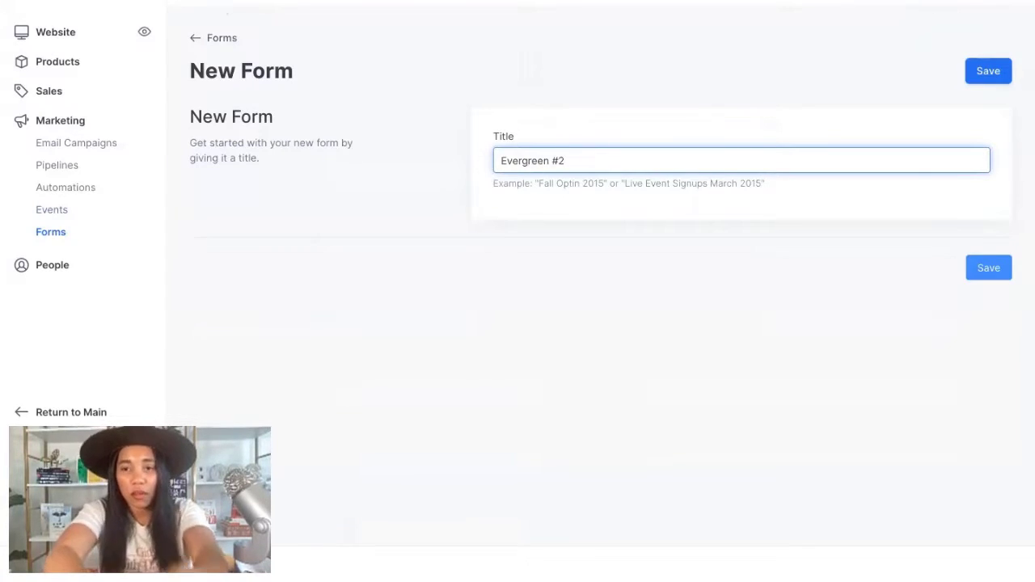
left_click(989, 268)
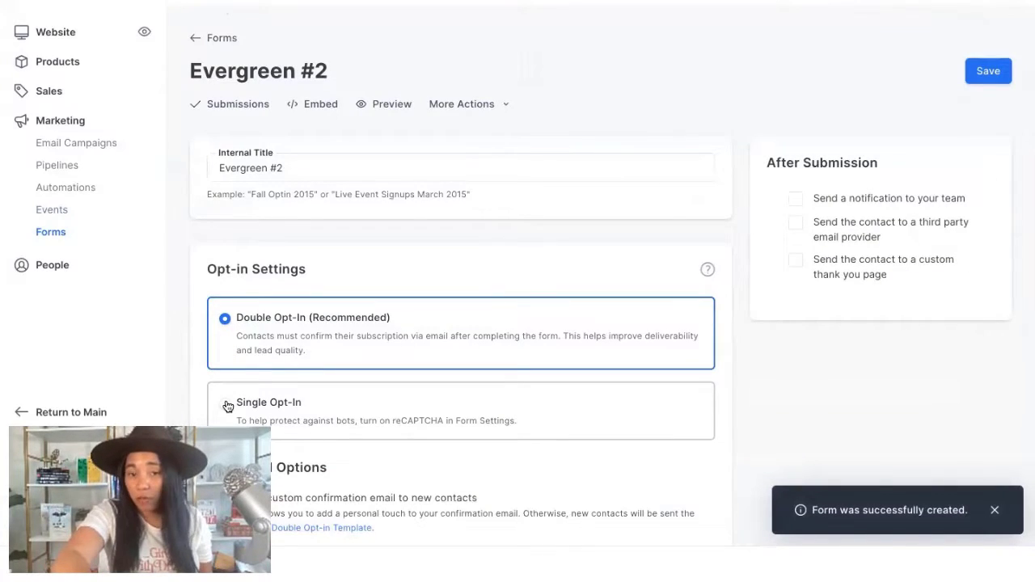
left_click(227, 406)
Add an automation to the form that registers submitters to the event "Evergreen #2 Zoom Webinar OVO Clone".
scroll(451, 202, "down", 1)
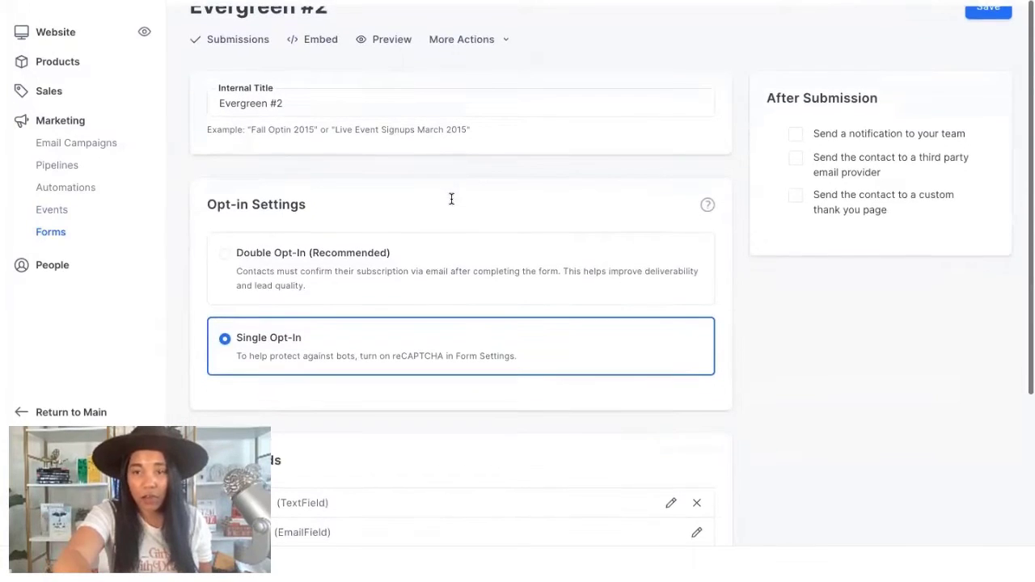
scroll(723, 201, "down", 2)
scroll(296, 289, "down", 2)
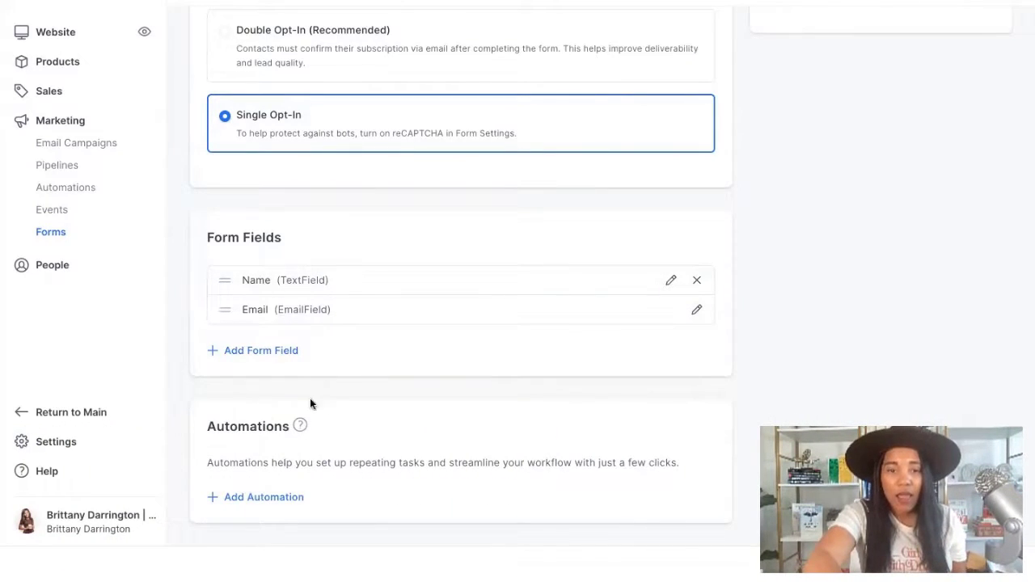
left_click(255, 502)
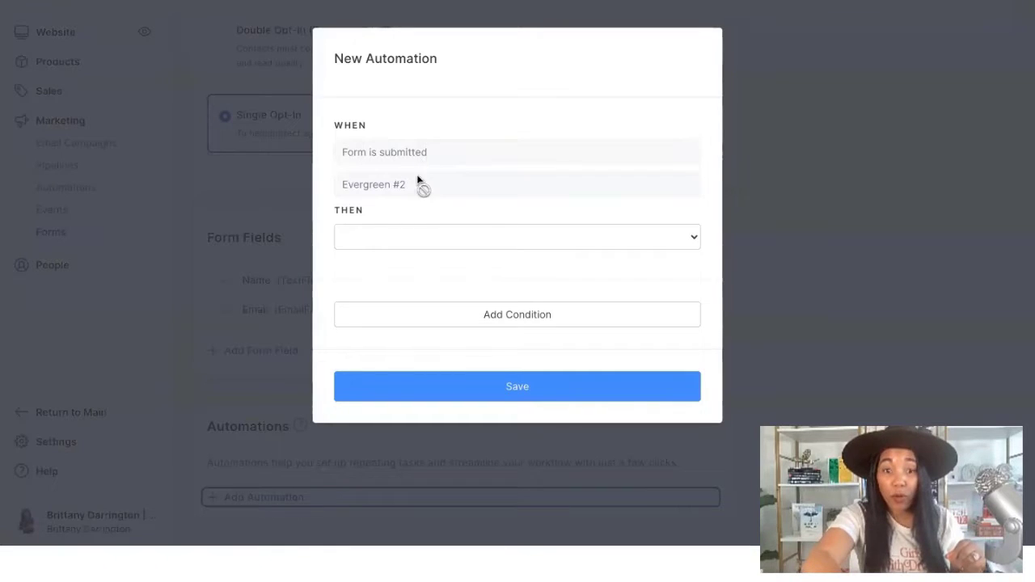
left_click(400, 239)
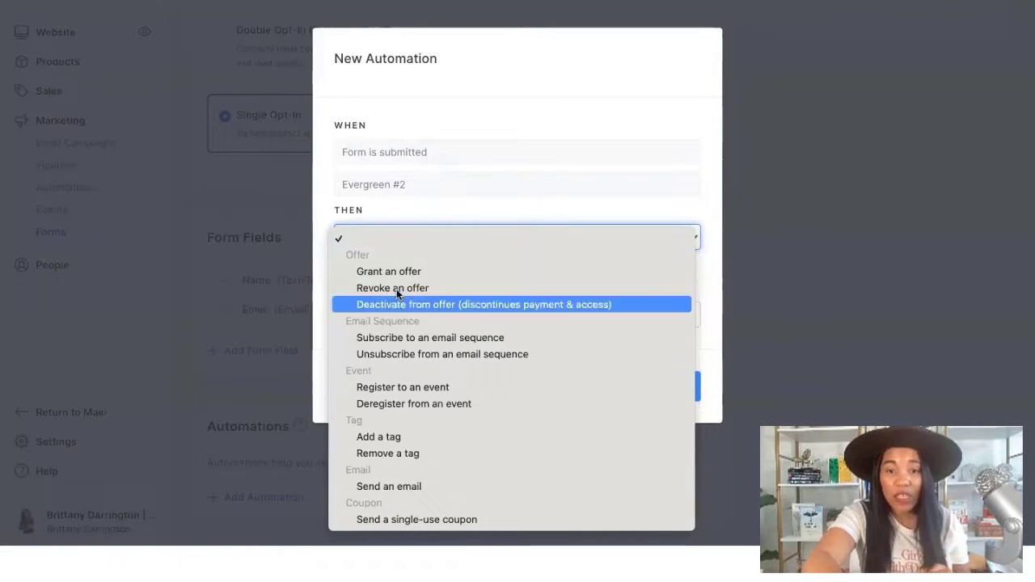
left_click(414, 389)
left_click(440, 270)
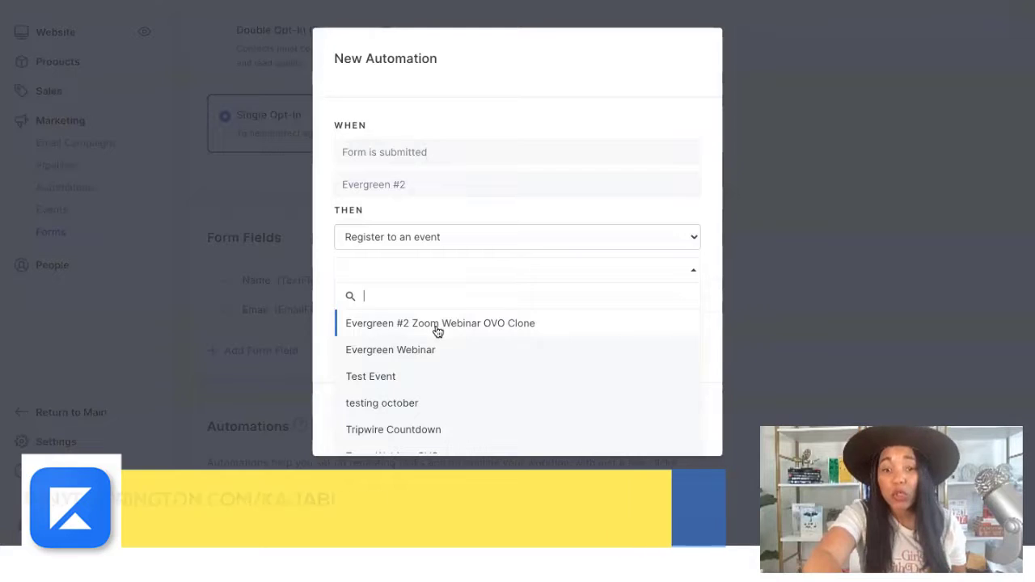
left_click(435, 324)
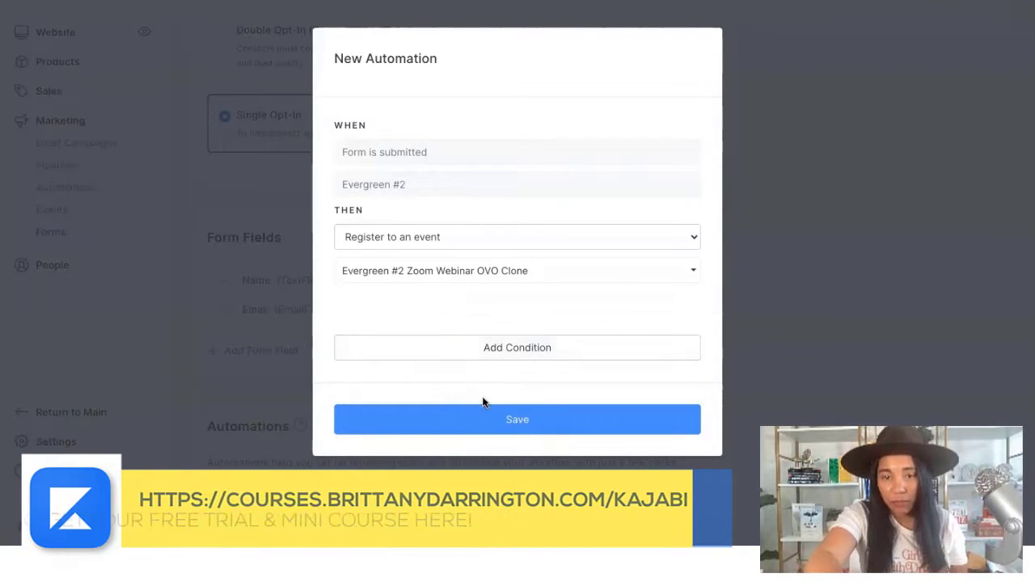
left_click(506, 417)
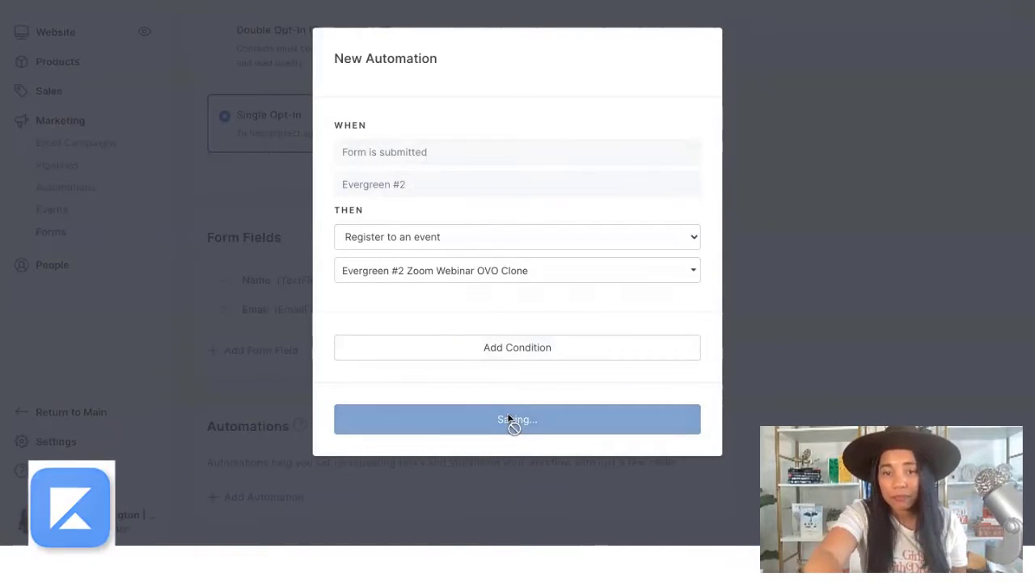
scroll(478, 213, "down", 1)
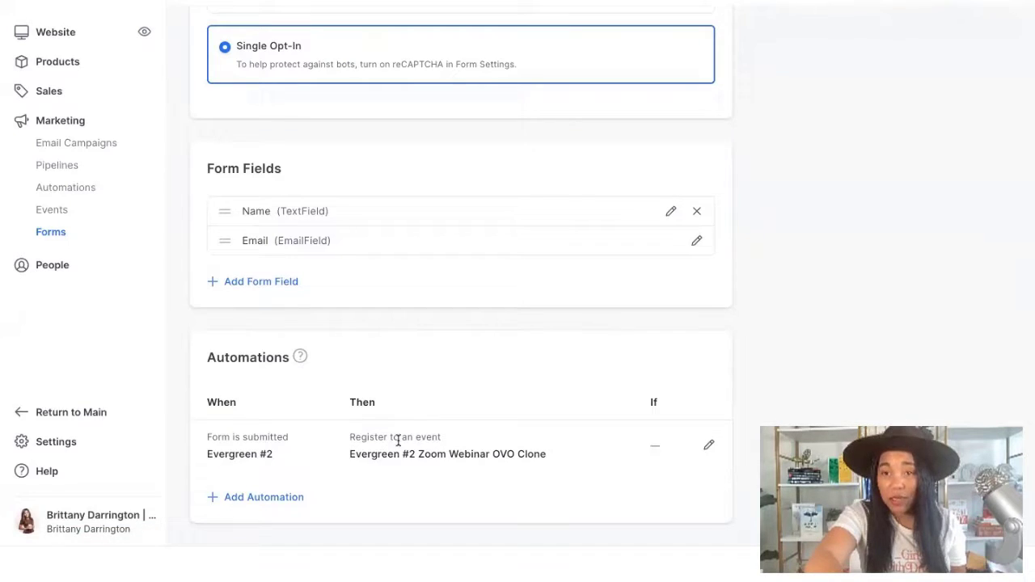
scroll(398, 441, "up", 5)
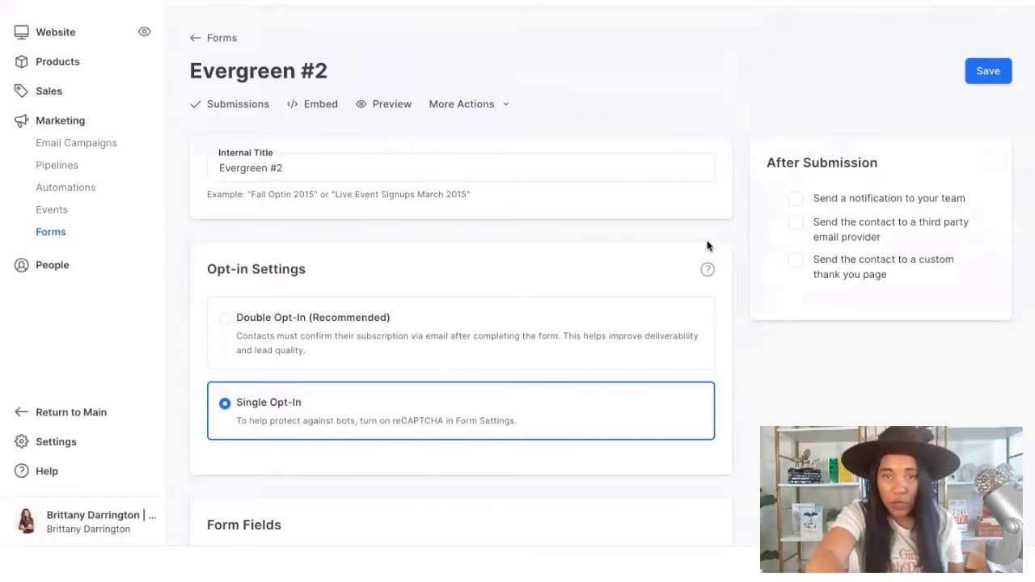
left_click(796, 264)
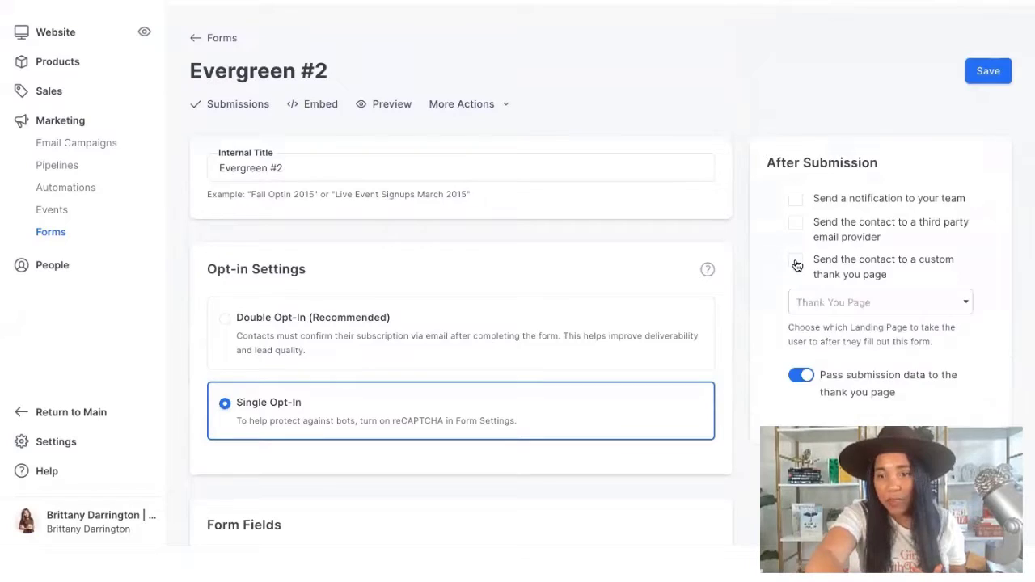
left_click(868, 307)
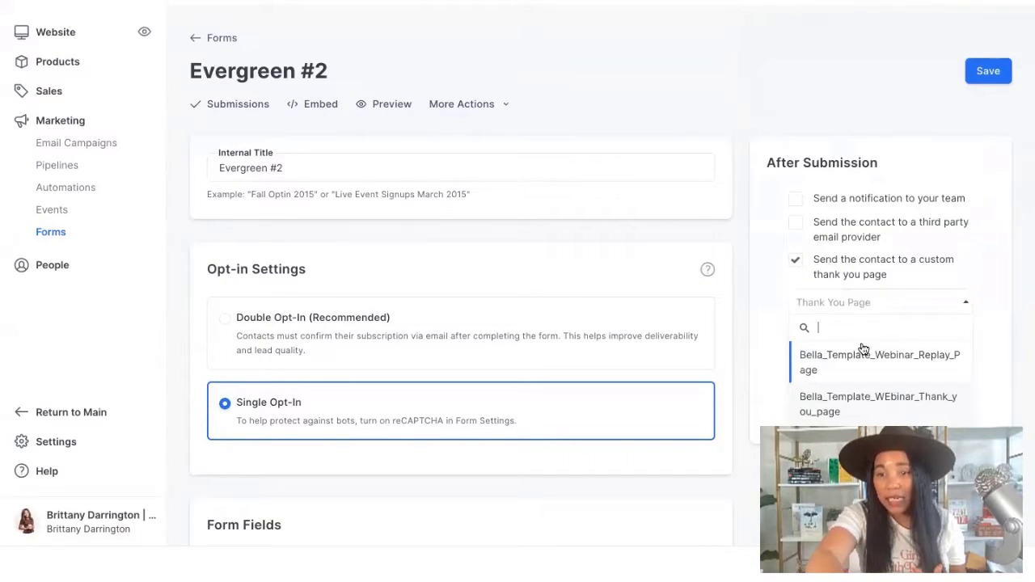
left_click(797, 261)
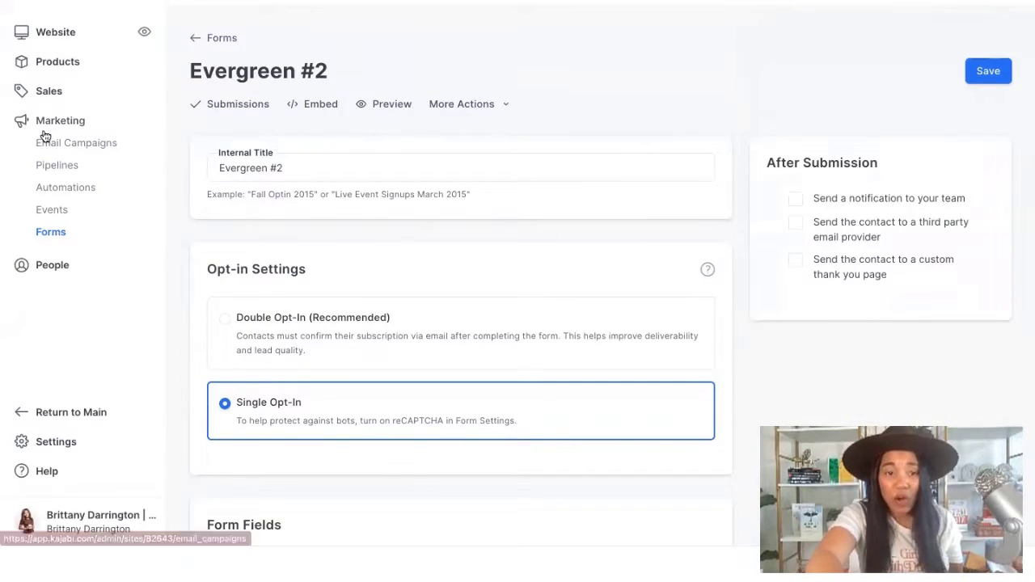
Save the form and open the registration page of the "testing Zoom Webinar OVO" pipeline for editing.
left_click(993, 73)
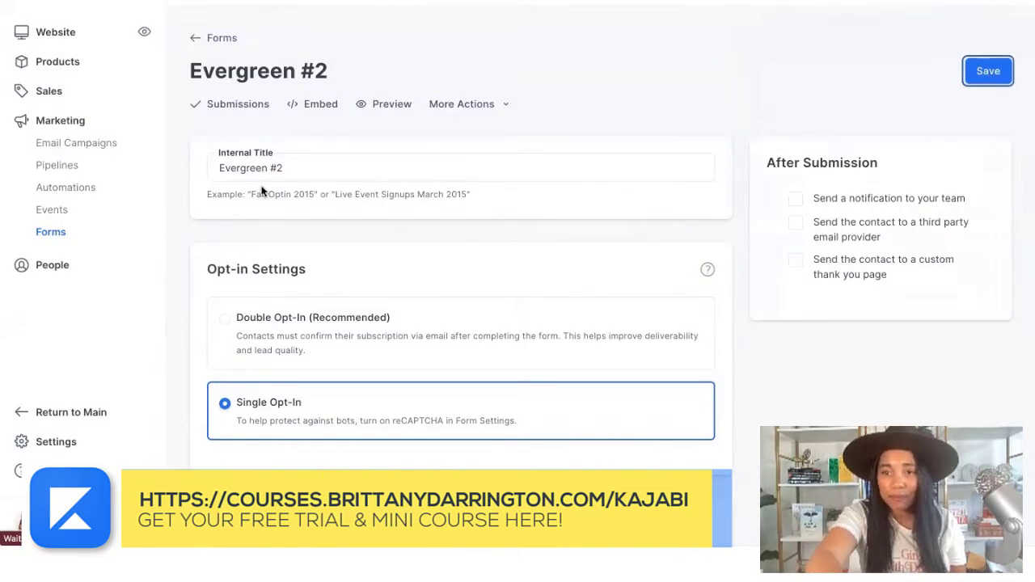
left_click(58, 167)
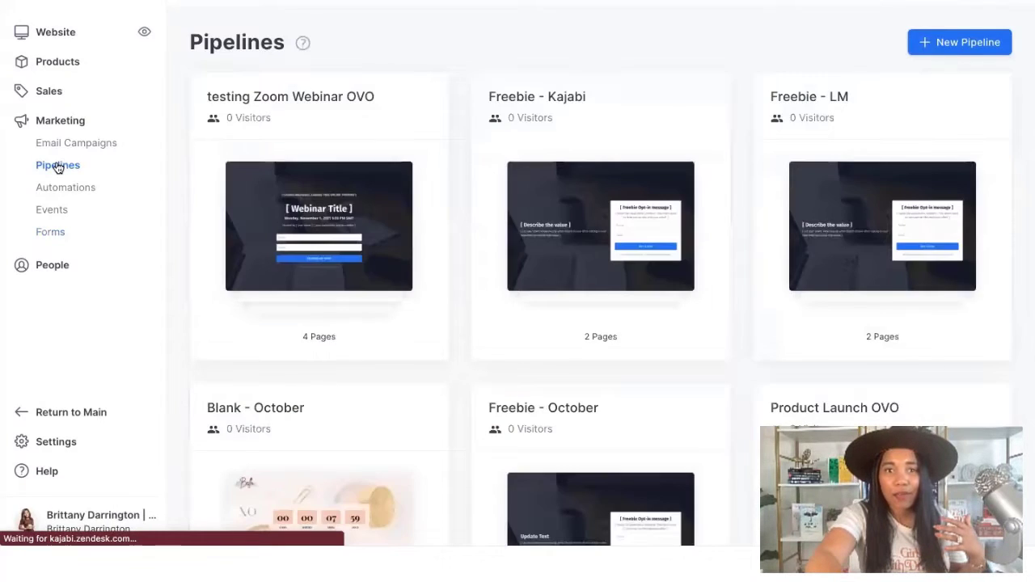
left_click(333, 102)
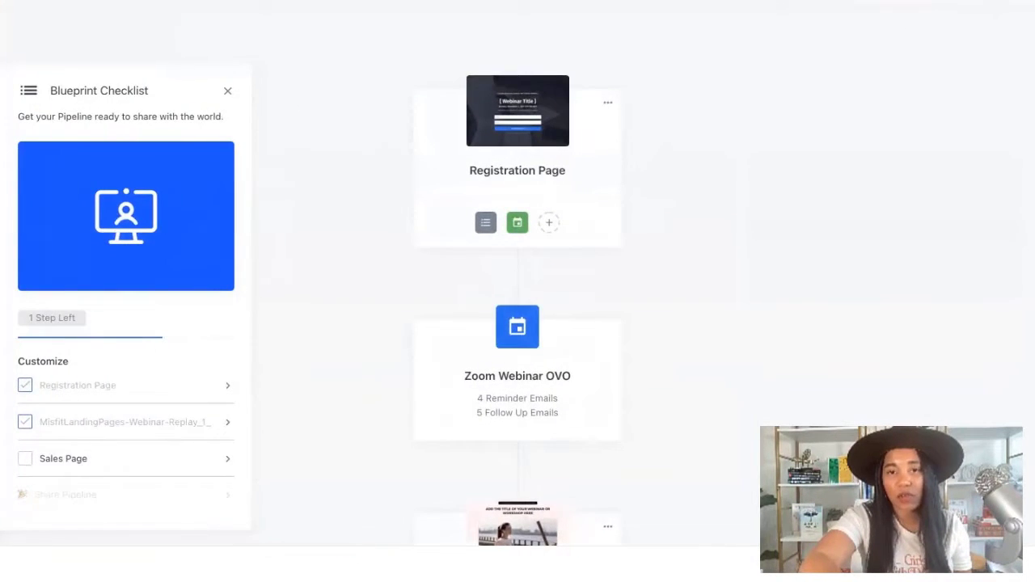
mouse_move(538, 171)
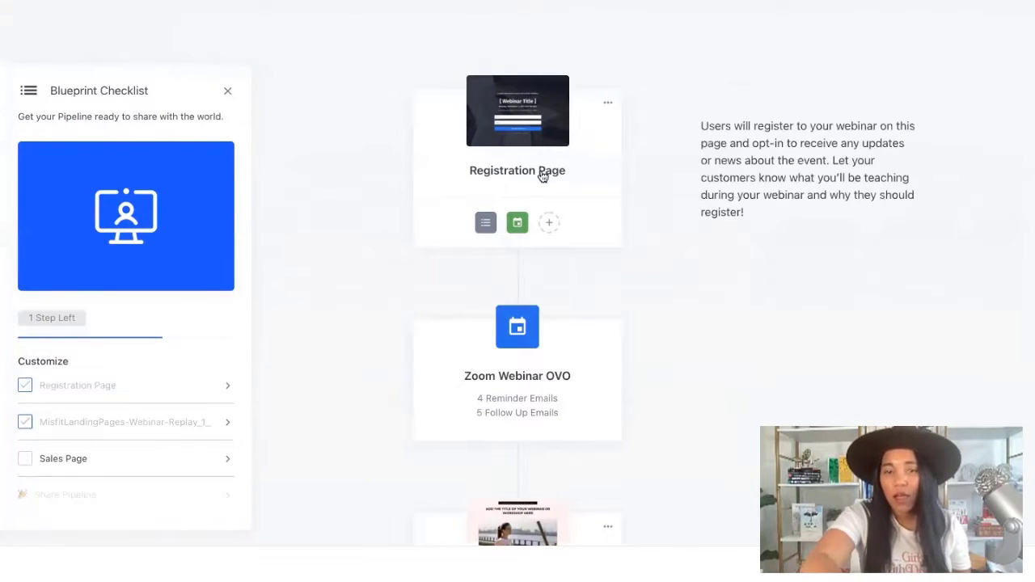
left_click(523, 104)
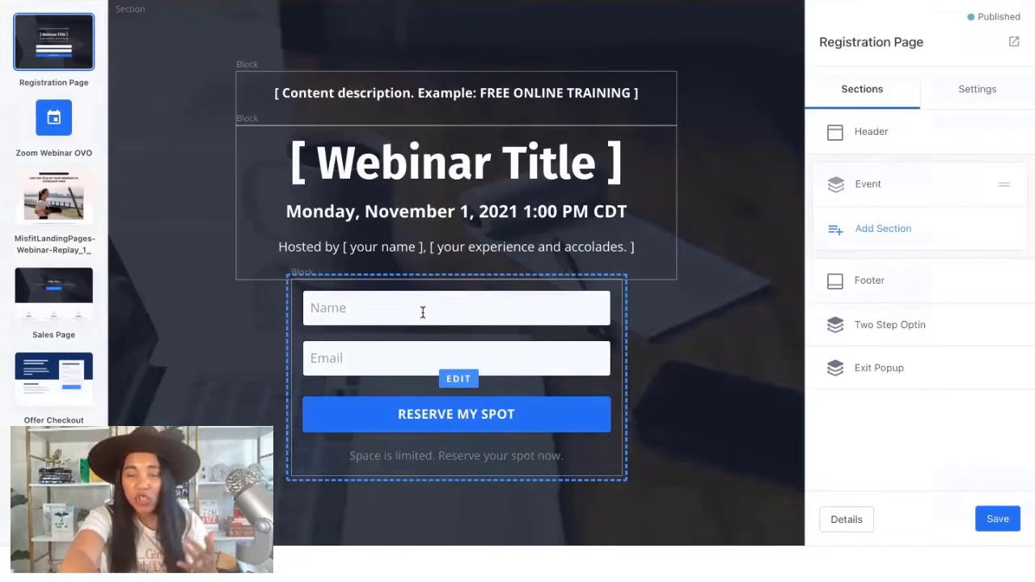
Replace the form in the registration page's form block with "Evergreen #2" and save the page.
left_click(422, 312)
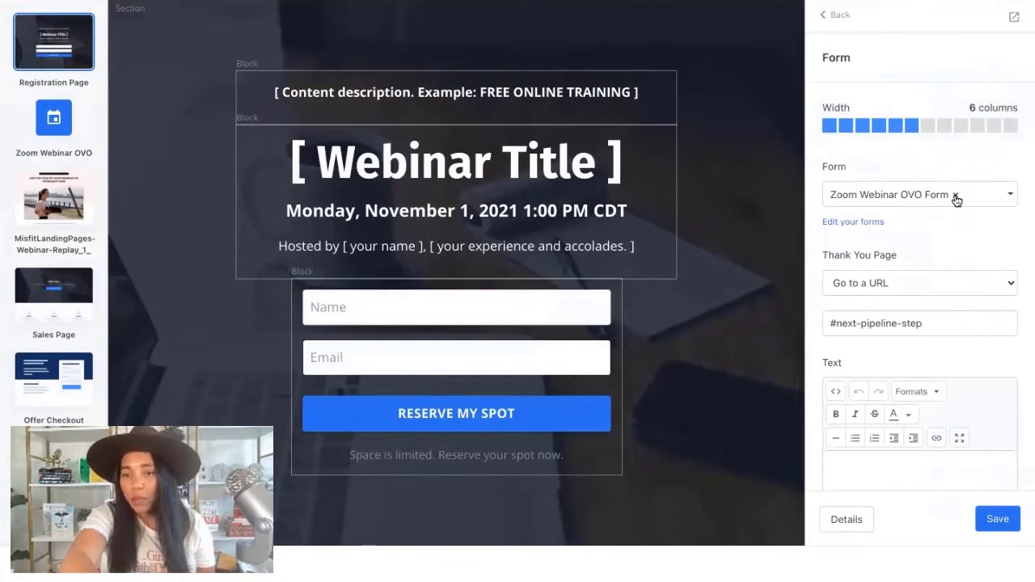
left_click(957, 200)
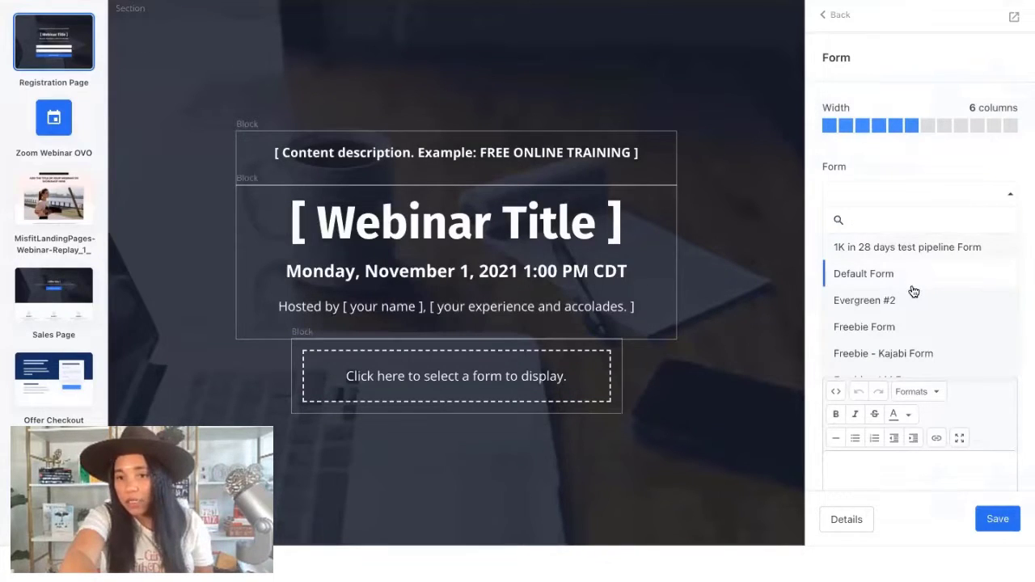
left_click(903, 297)
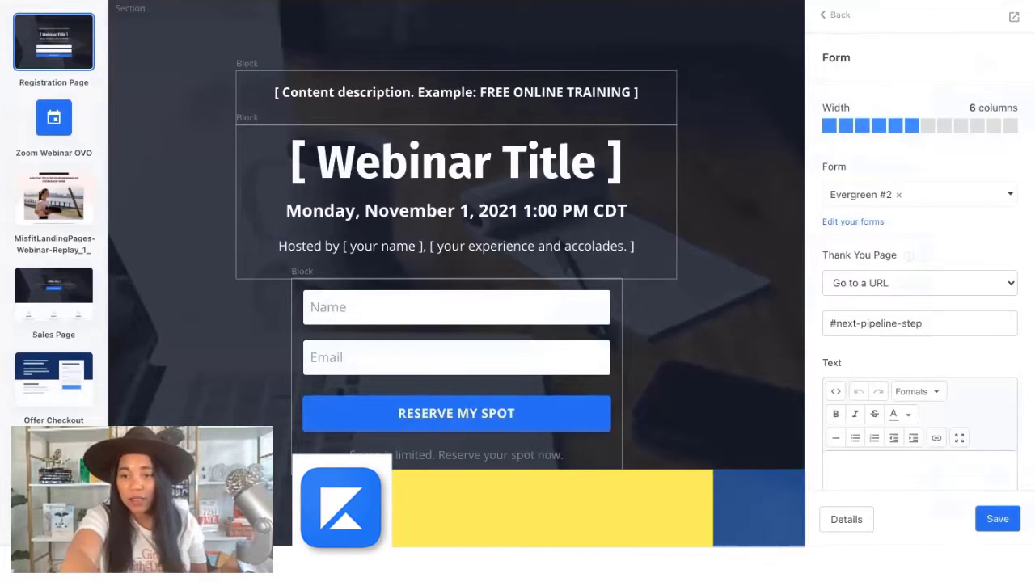
left_click(997, 518)
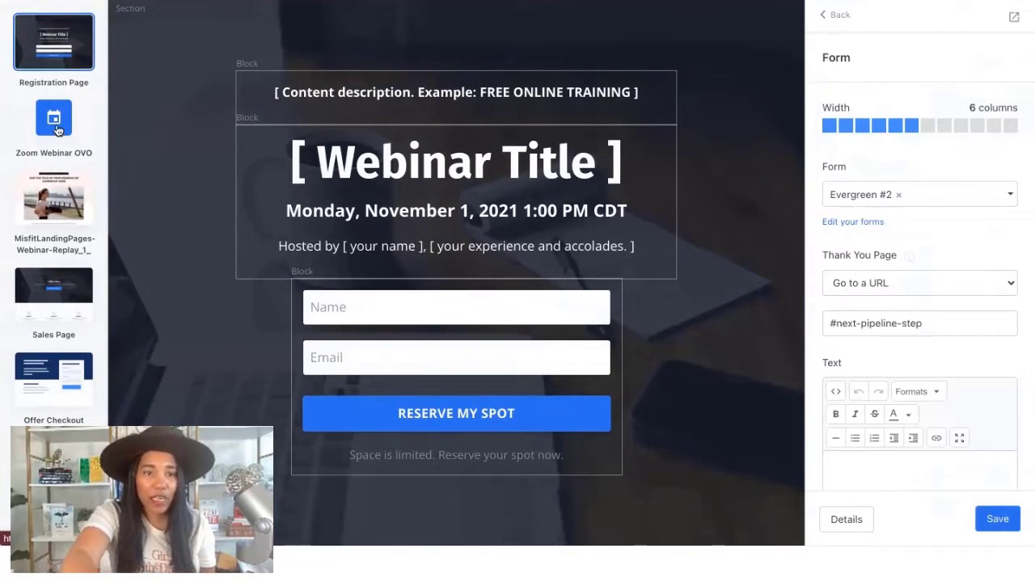
Check the call-to-action button settings and remaining sections of the pipeline's sales page, and save the page.
left_click(57, 211)
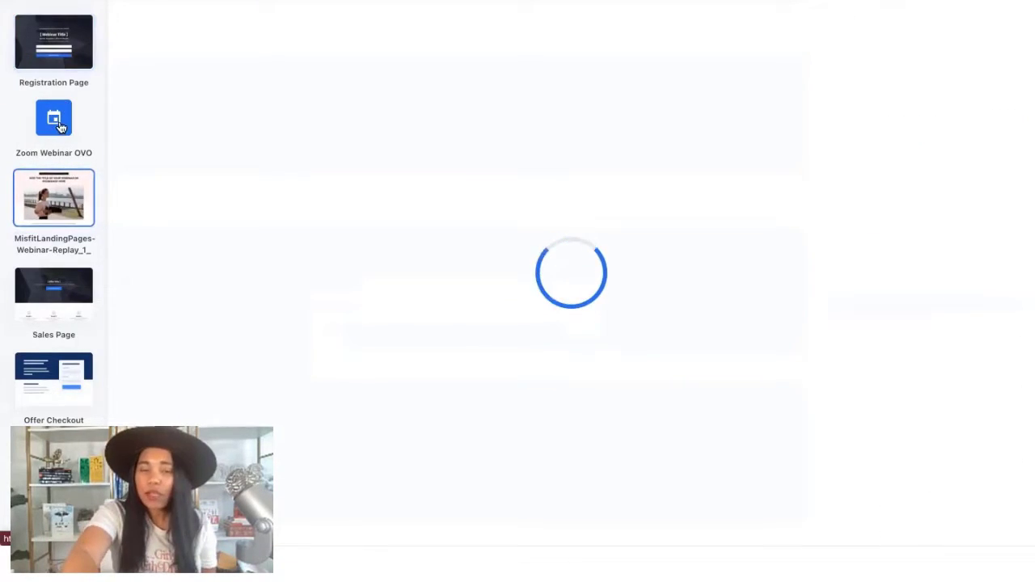
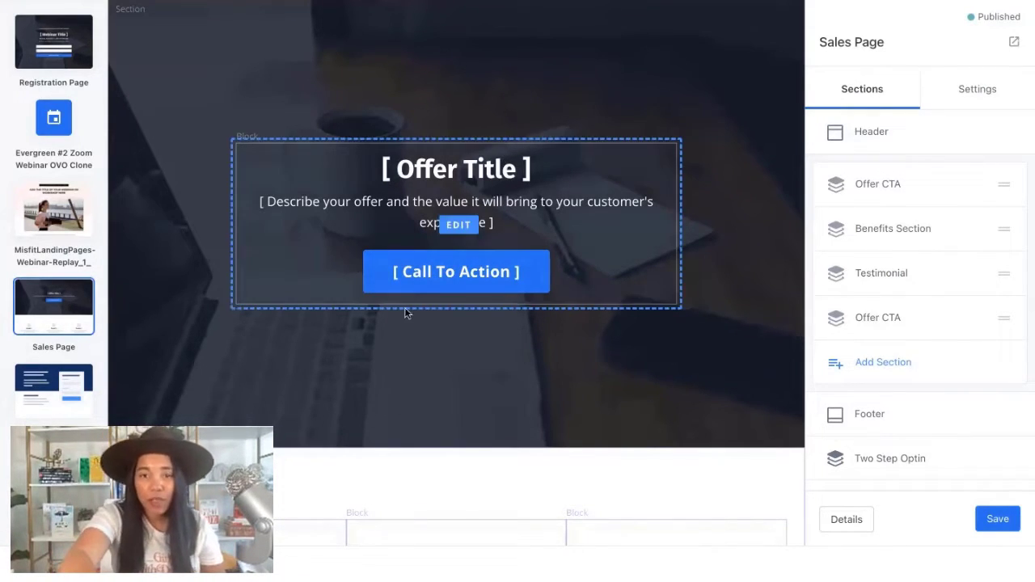
left_click(523, 263)
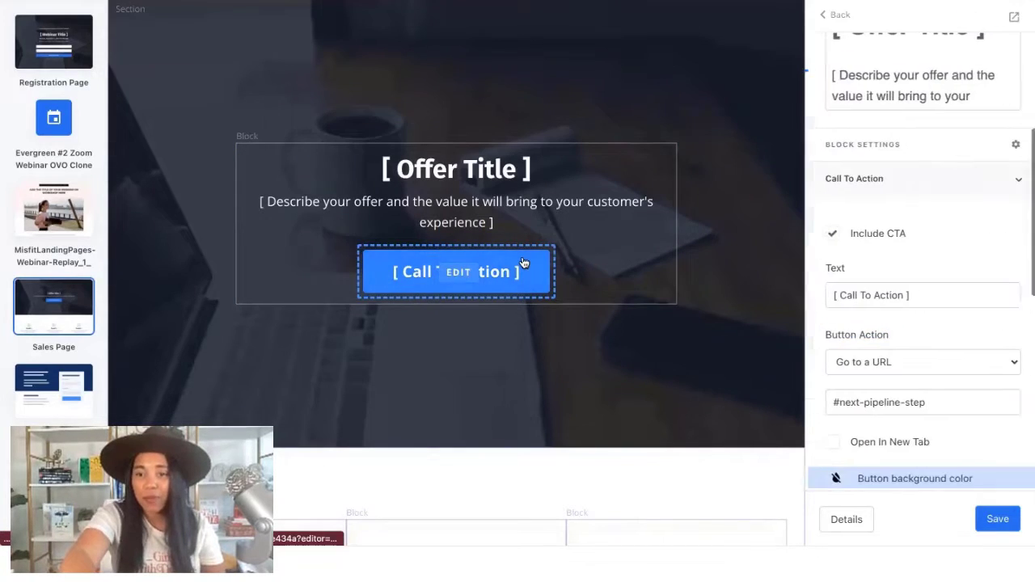
scroll(536, 342, "down", 10)
scroll(534, 341, "down", 2)
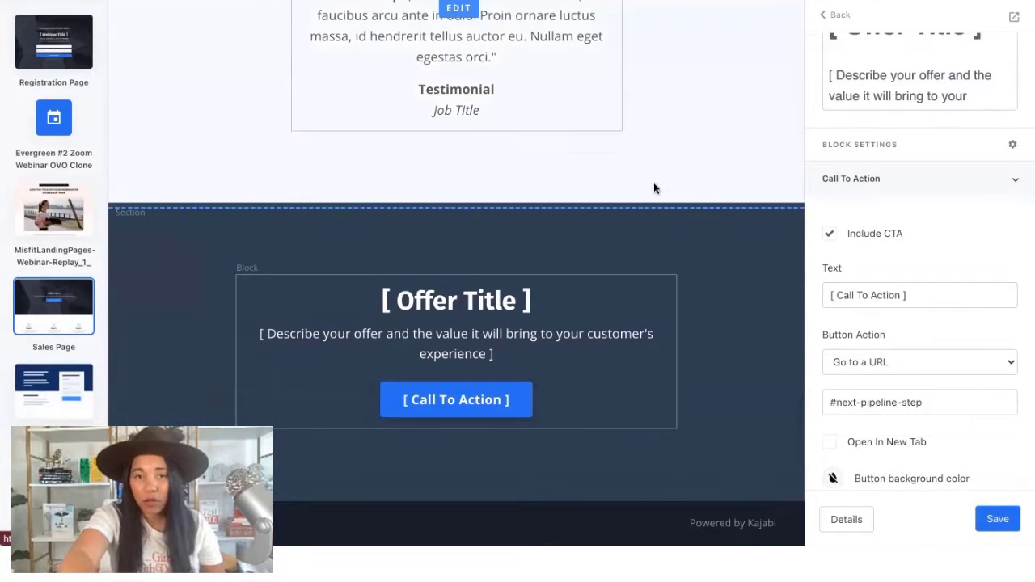
scroll(654, 182, "up", 5)
left_click(1000, 522)
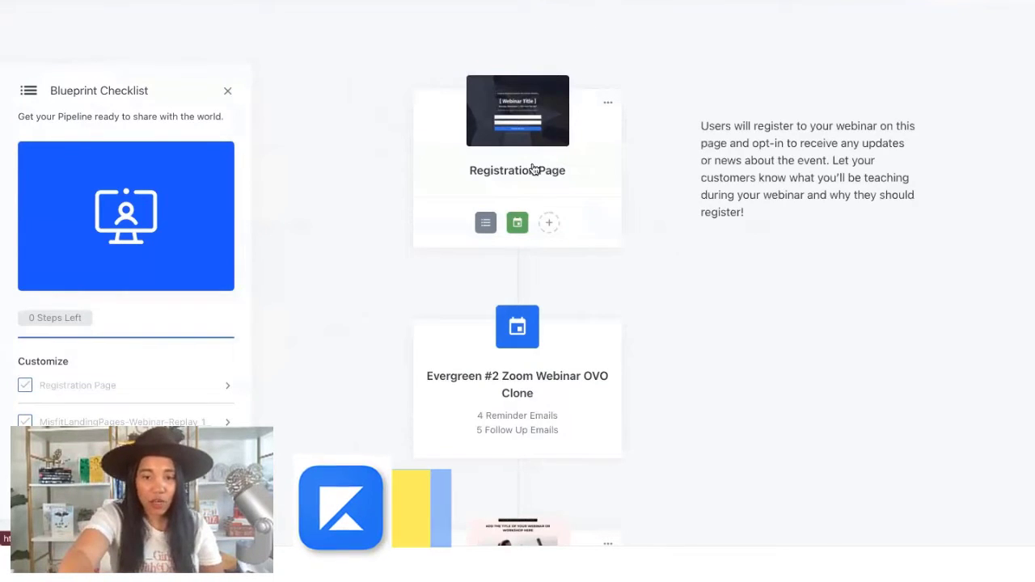
Look over the pipeline down to its offer checkout and review the email schedule of the event "Evergreen #2 Zoom Webinar OVO Clone".
scroll(469, 297, "down", 10)
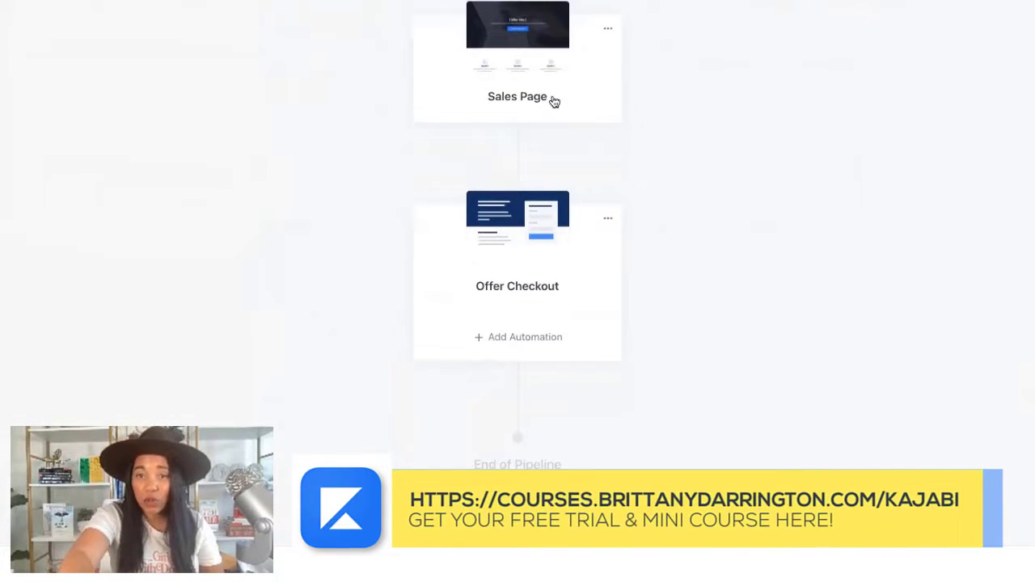
left_click(510, 223)
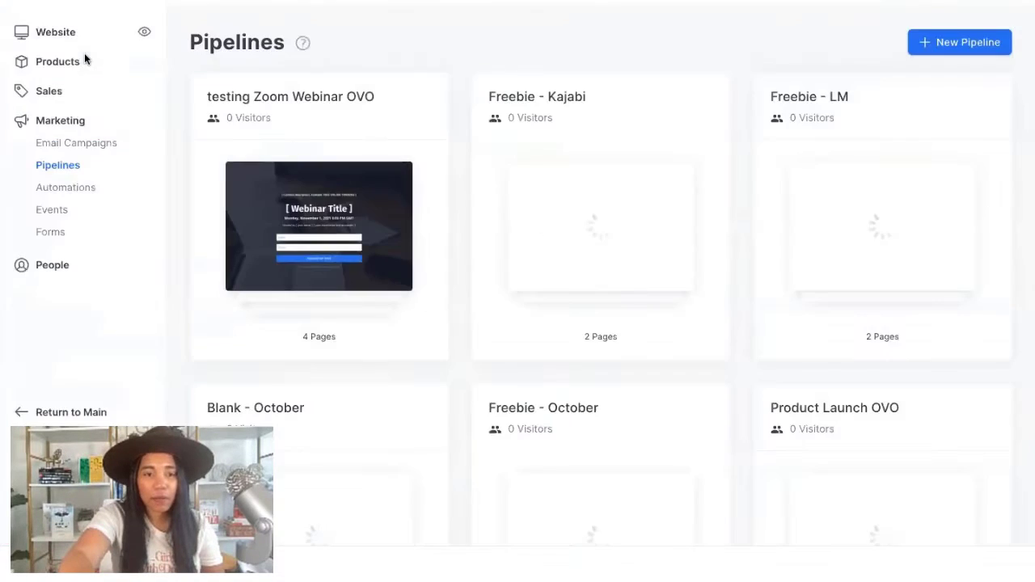
left_click(46, 212)
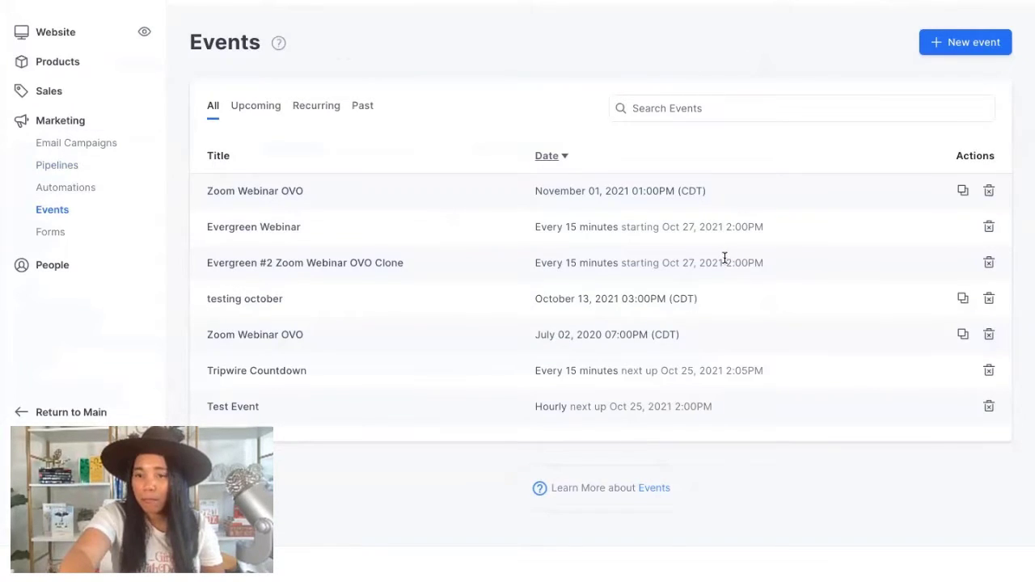
left_click(370, 264)
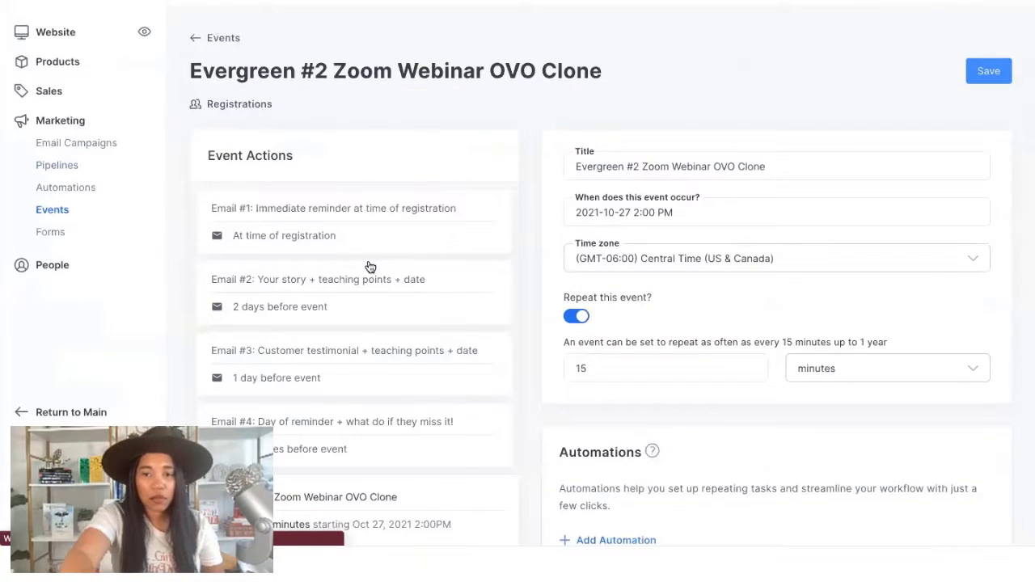
scroll(370, 267, "down", 3)
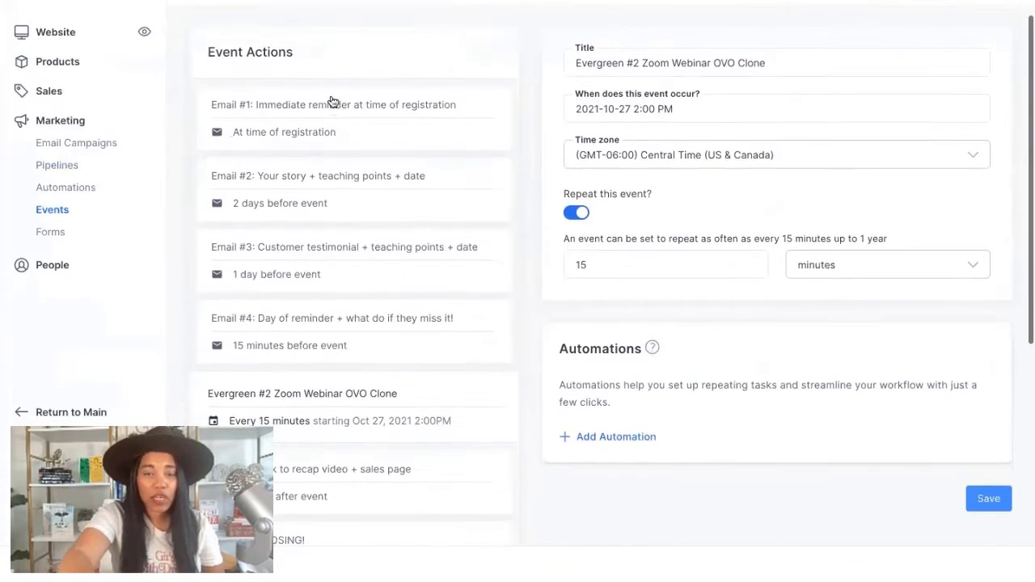
scroll(263, 372, "down", 3)
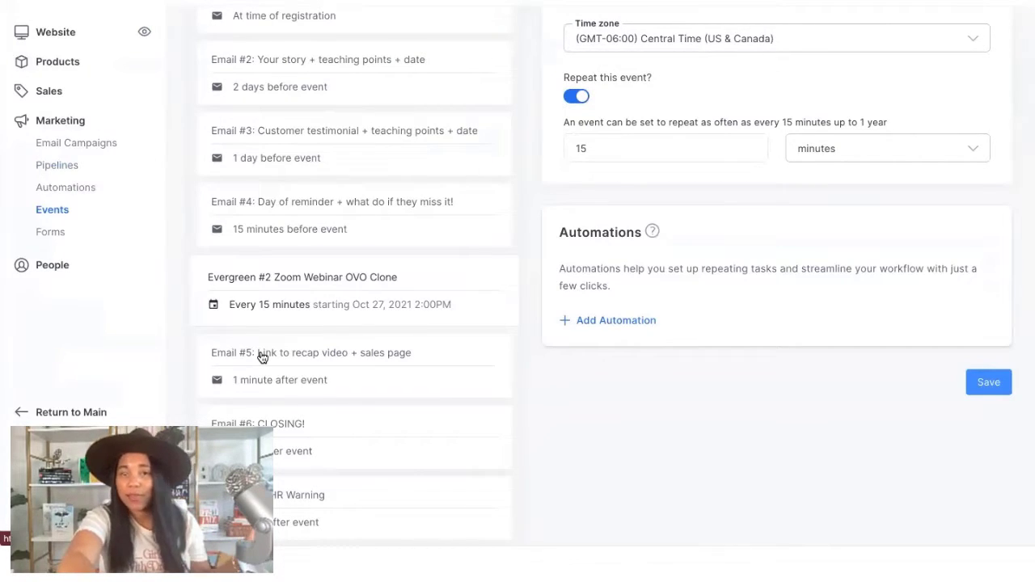
scroll(382, 192, "up", 6)
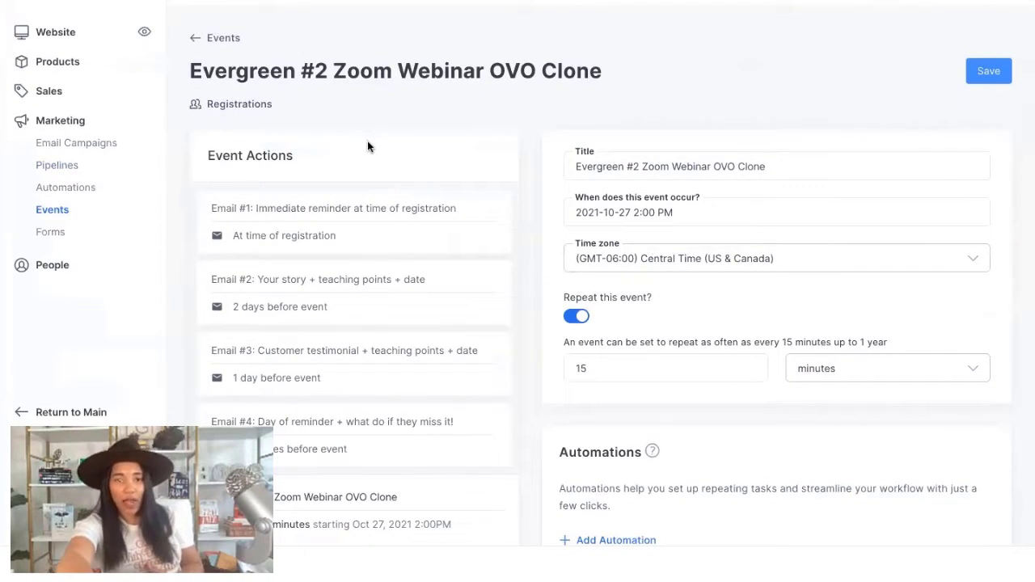
left_click(217, 44)
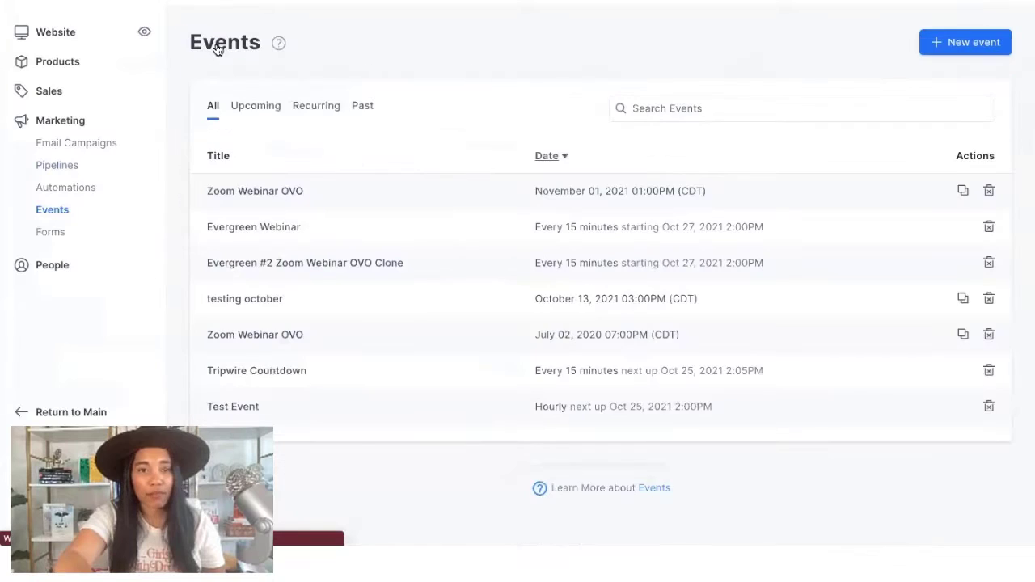
Open the "testing Zoom Webinar OVO" pipeline and add a new landing page of type Video directly after the event.
left_click(58, 166)
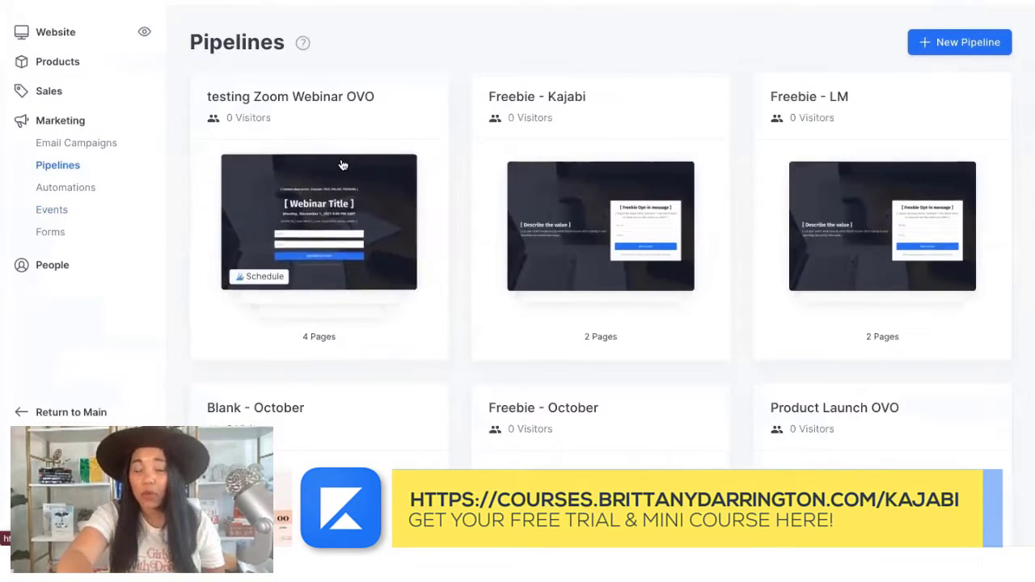
left_click(342, 165)
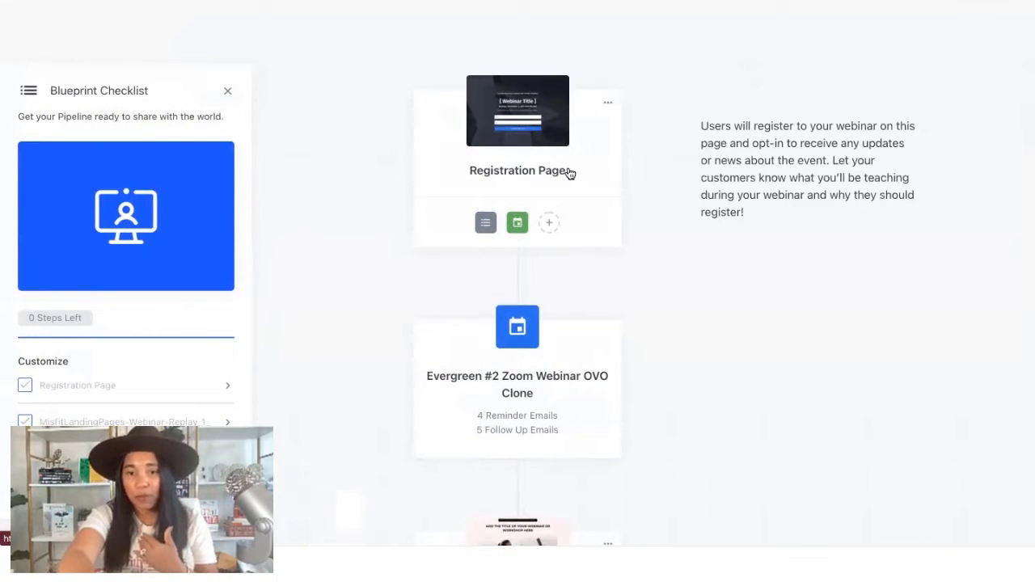
scroll(584, 270, "down", 3)
mouse_move(509, 302)
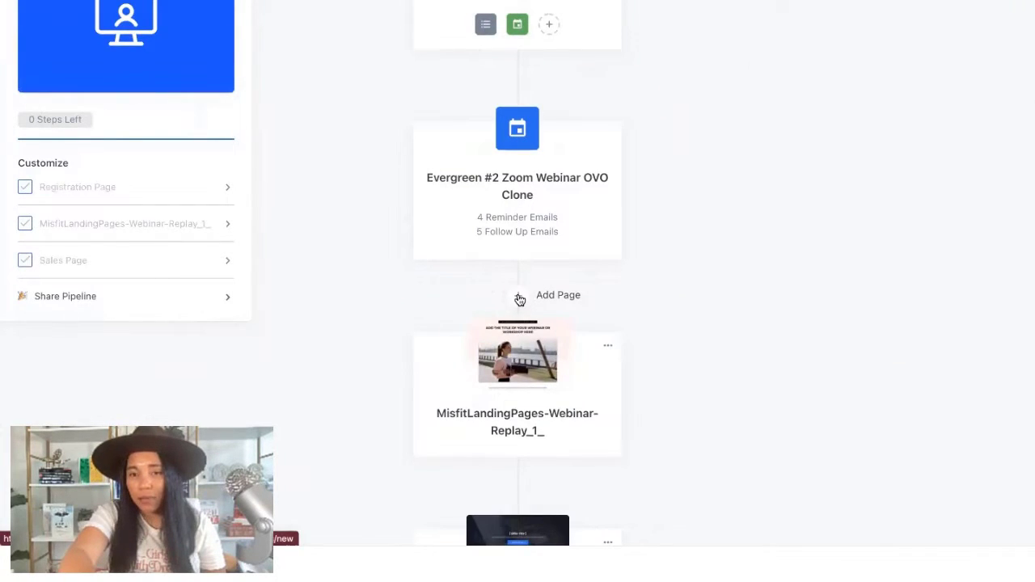
left_click(520, 297)
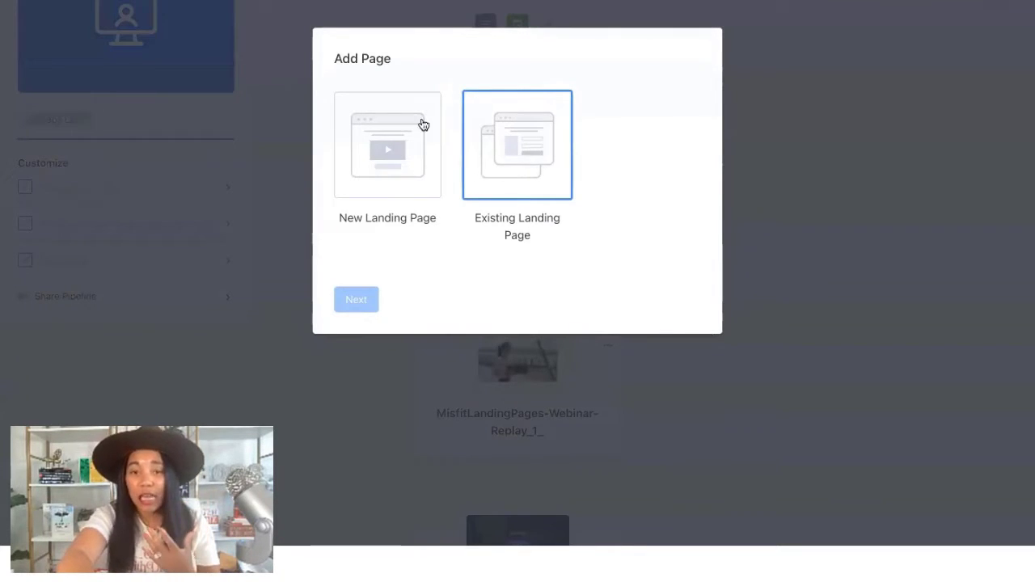
left_click(410, 166)
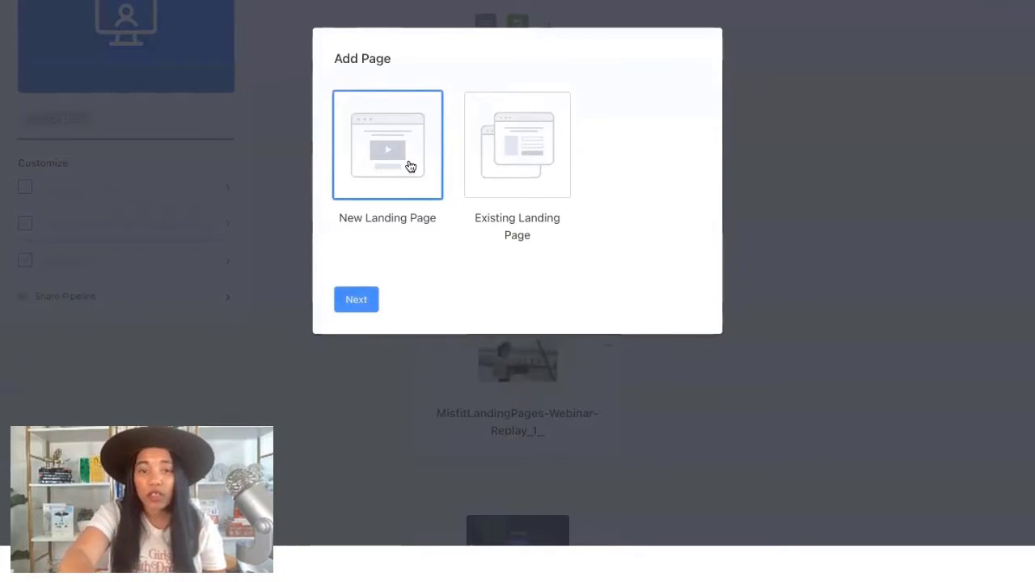
left_click(357, 300)
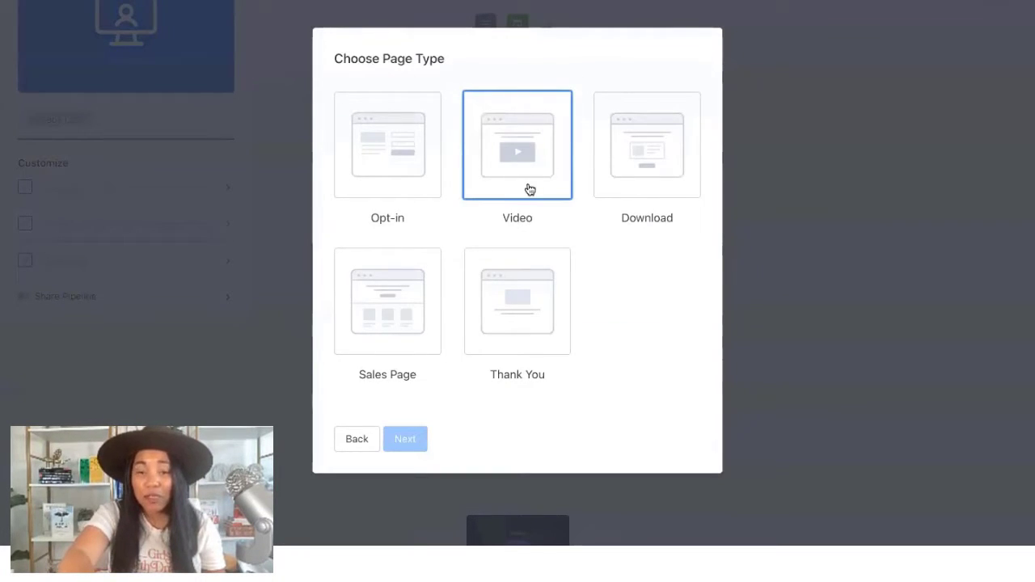
left_click(530, 126)
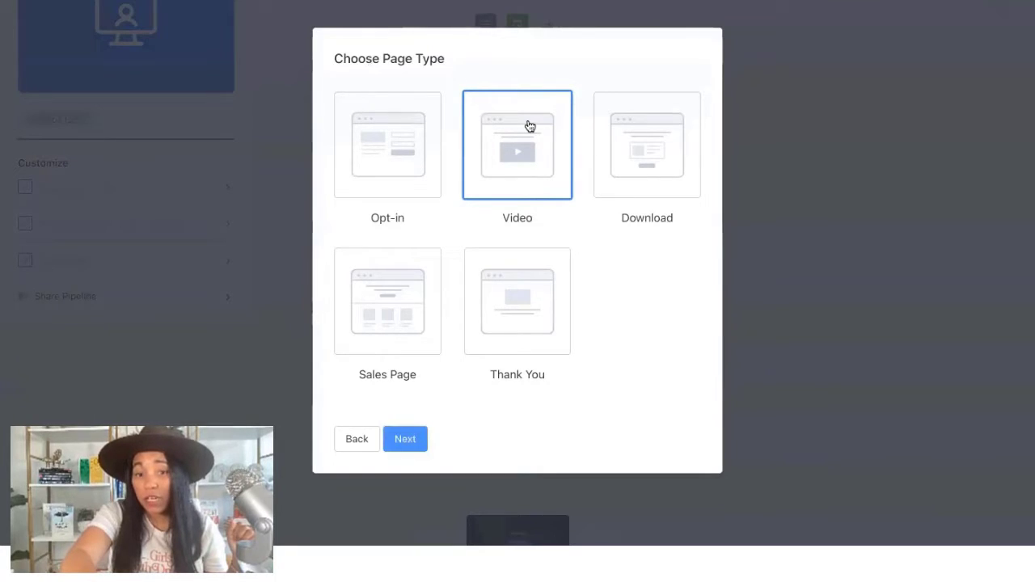
left_click(406, 439)
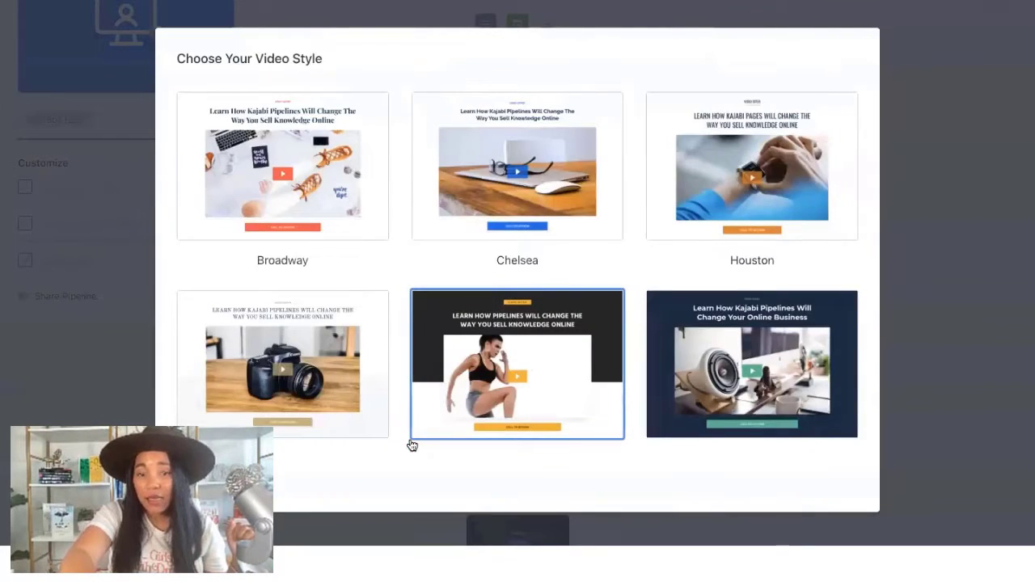
Choose the Sierra video style for the new page, name it "Replay Video" and save it.
scroll(718, 366, "down", 3)
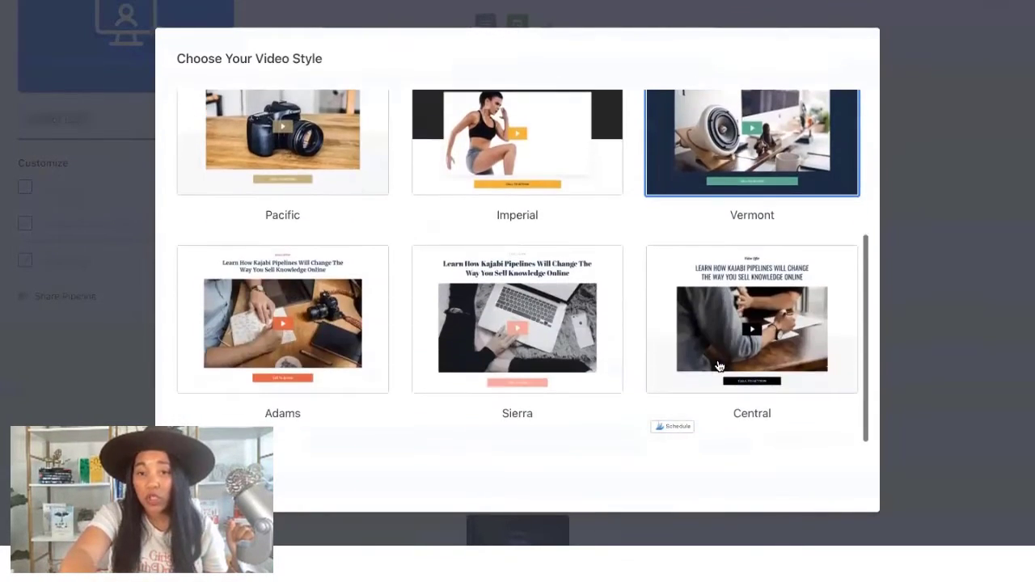
scroll(718, 366, "up", 2)
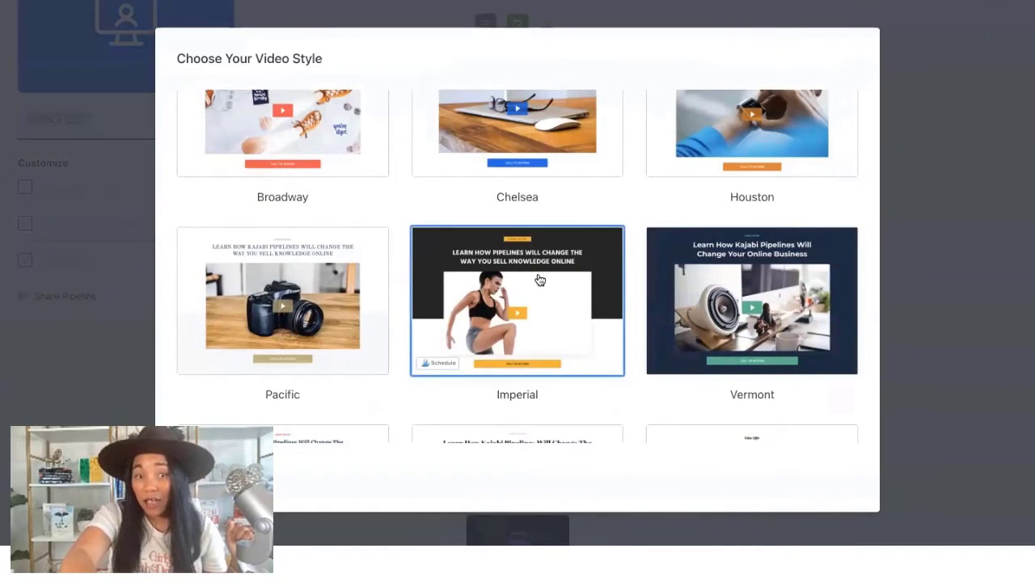
scroll(538, 275, "up", 1)
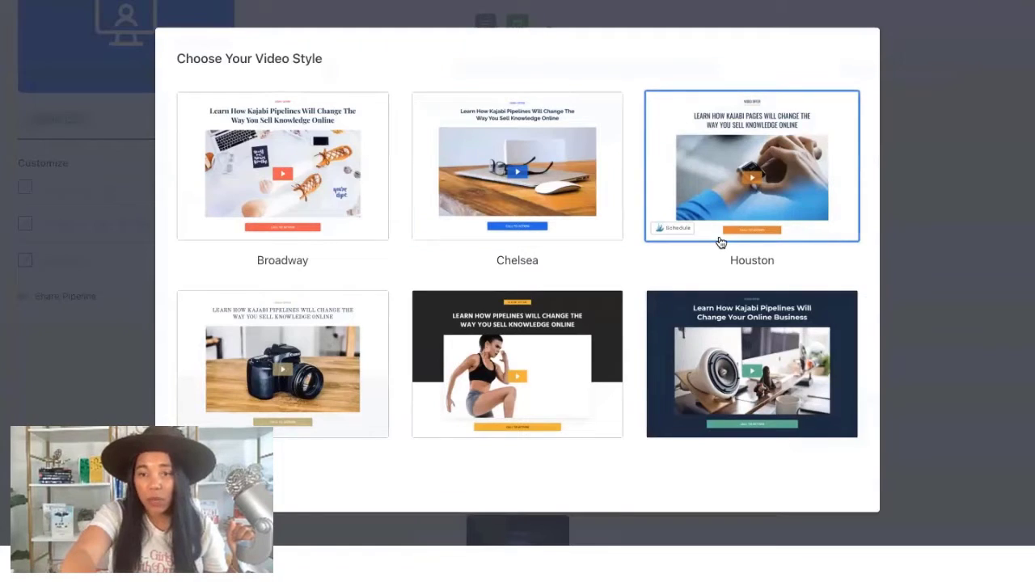
scroll(719, 241, "down", 3)
scroll(321, 238, "up", 3)
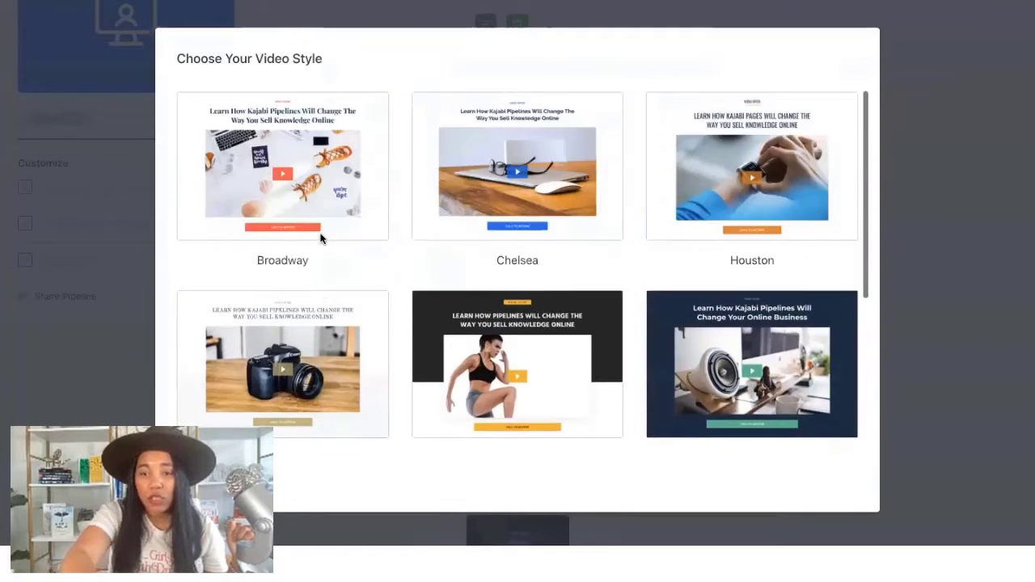
scroll(321, 237, "down", 3)
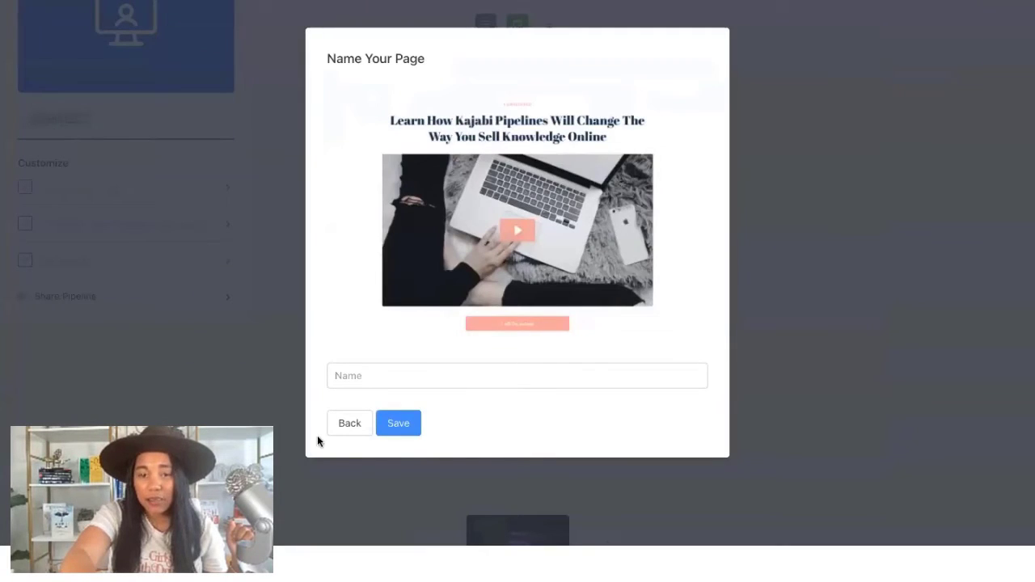
left_click(360, 374)
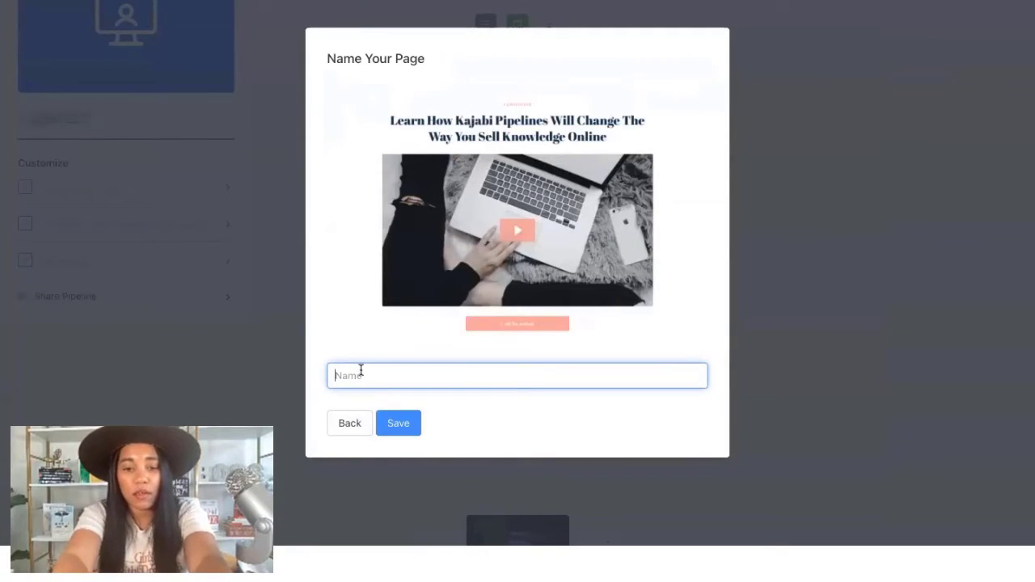
type("Replay Vid")
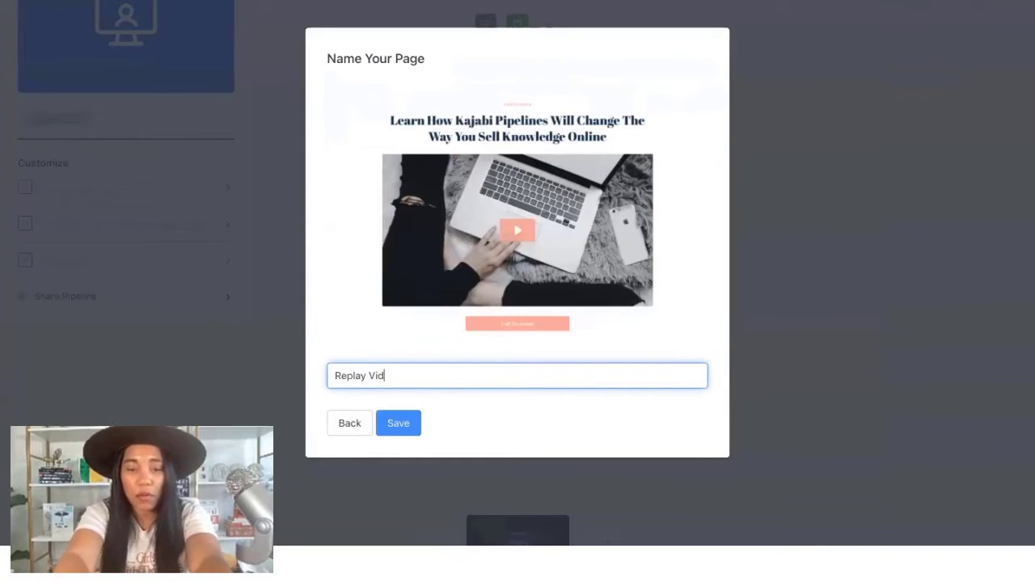
type("eo")
left_click(420, 425)
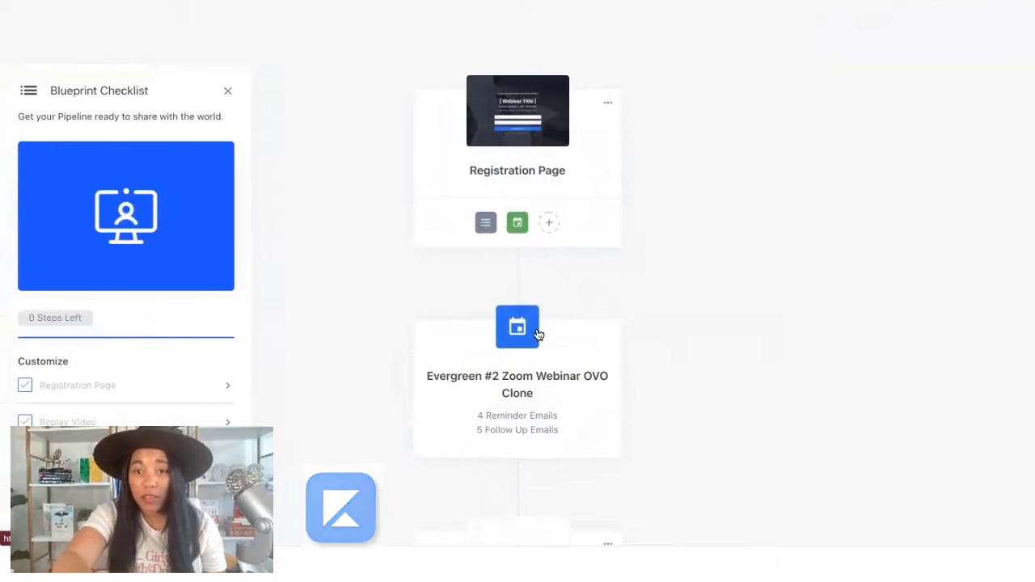
Remove the "MisfitLandingPages-Webinar-Replay_1_" page from the pipeline and confirm the removal.
scroll(539, 334, "down", 3)
scroll(539, 332, "down", 6)
scroll(559, 296, "up", 4)
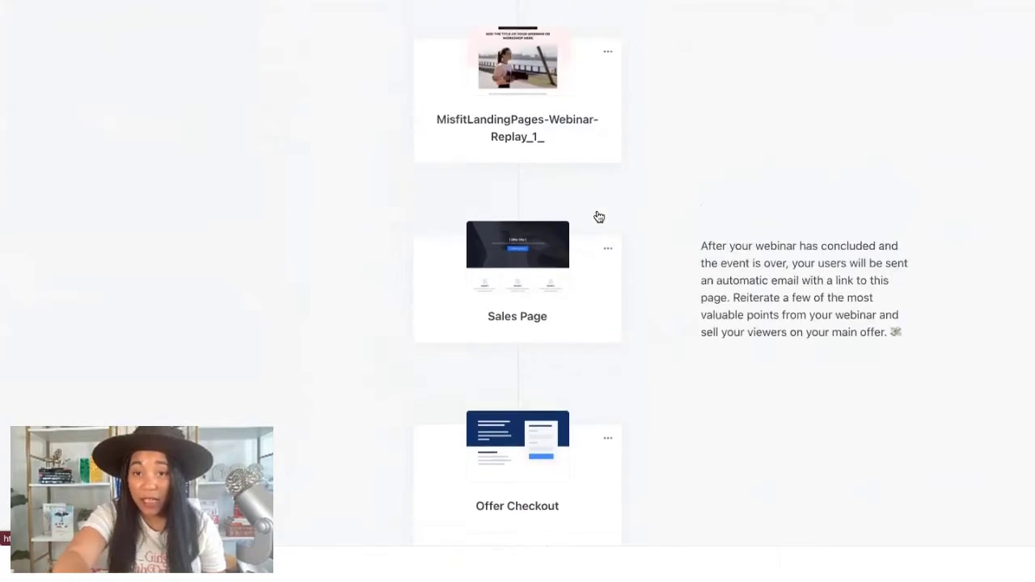
left_click(608, 212)
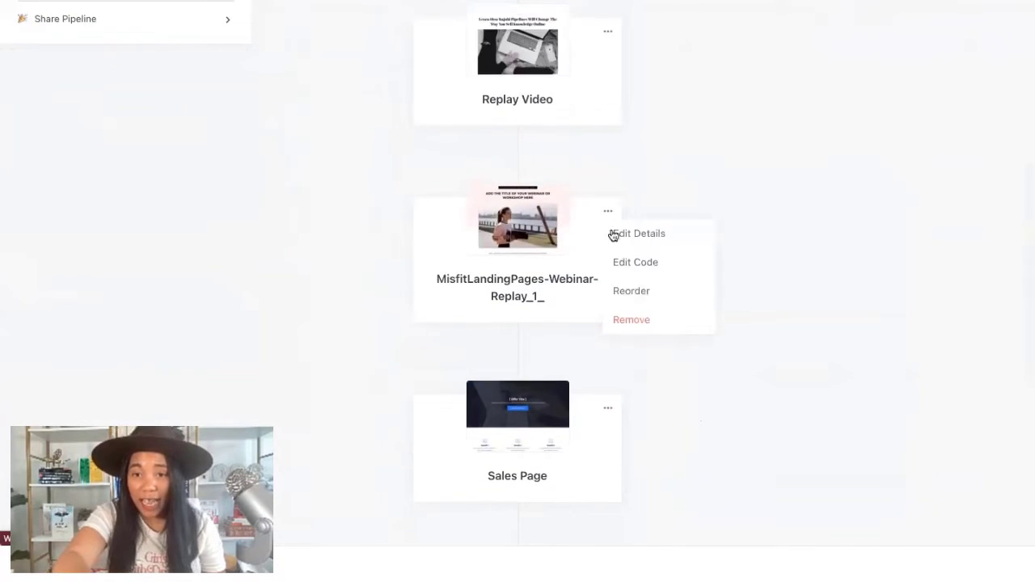
left_click(631, 320)
left_click(665, 213)
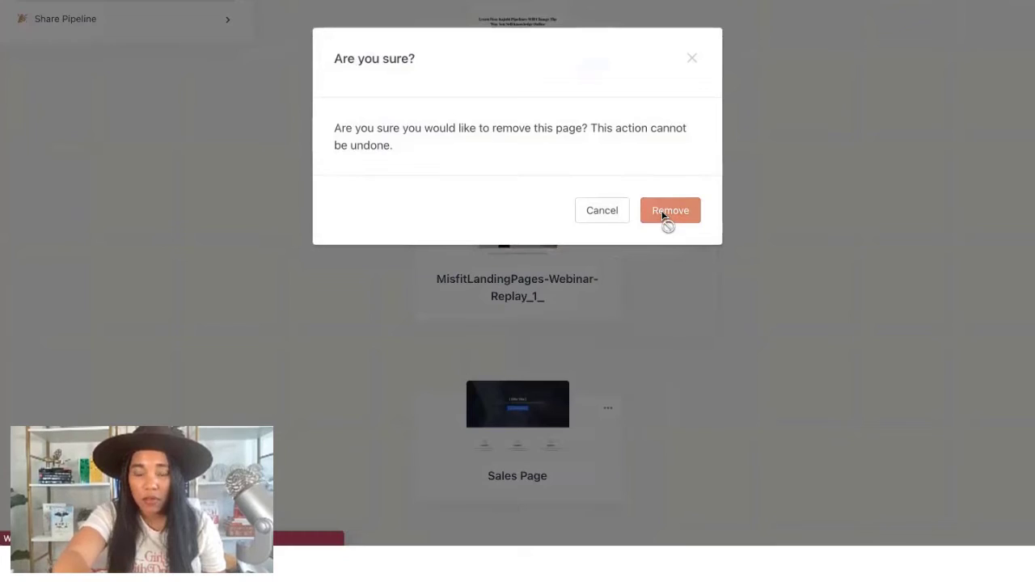
Edit the Replay Video page so its Call to Action button goes to the next pipeline step, and save the page.
scroll(662, 215, "down", 5)
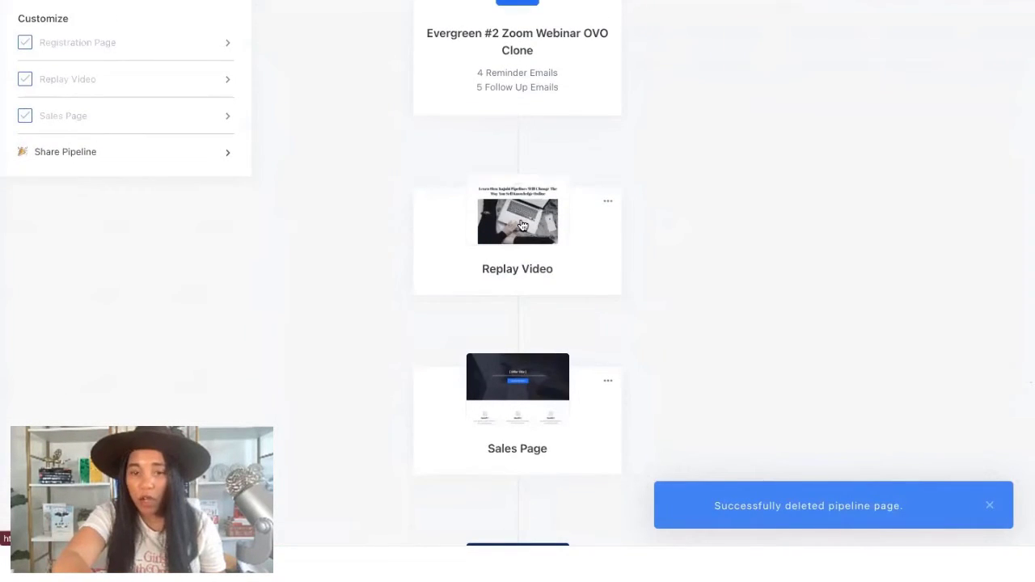
left_click(605, 206)
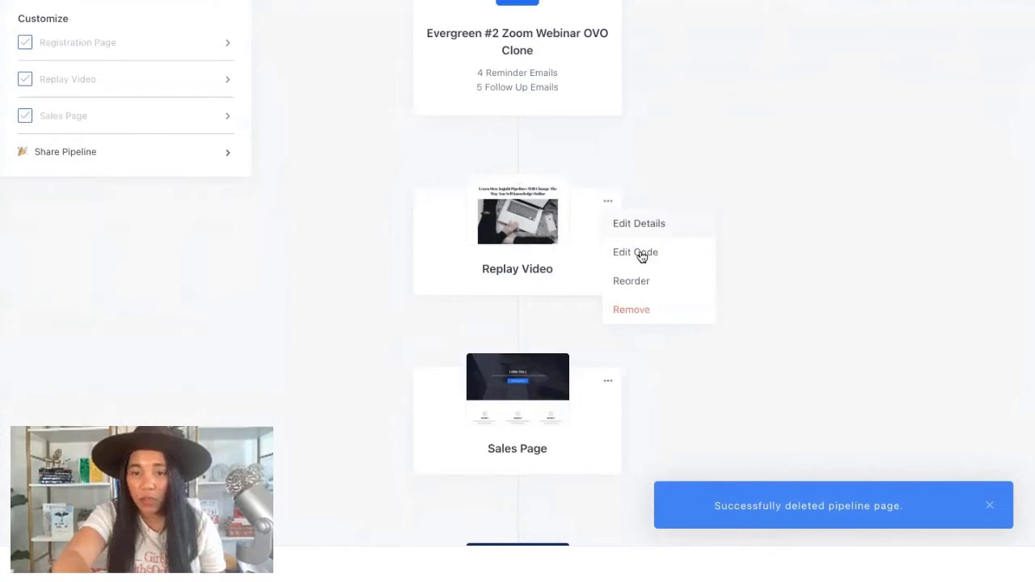
left_click(513, 216)
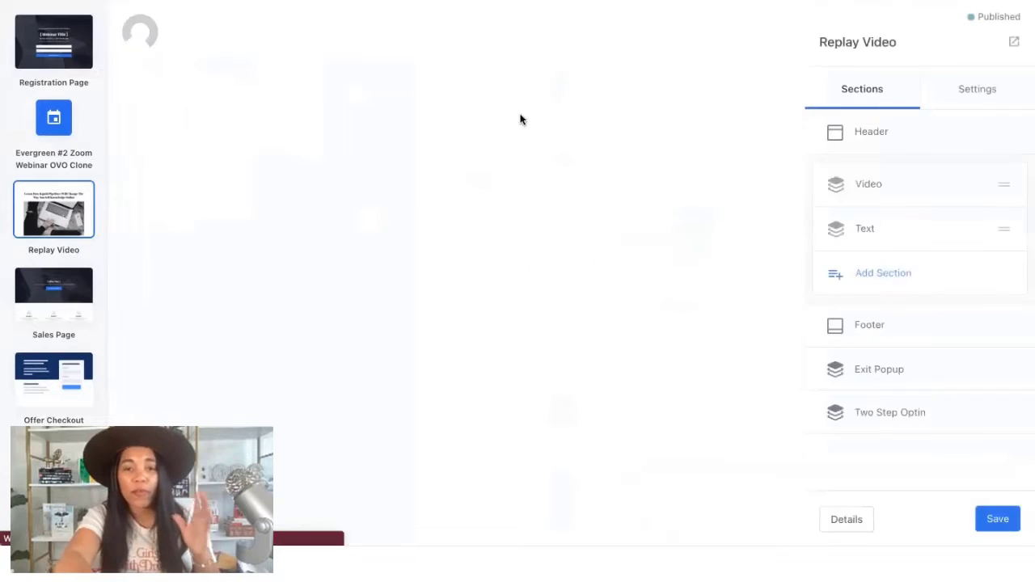
scroll(456, 334, "down", 3)
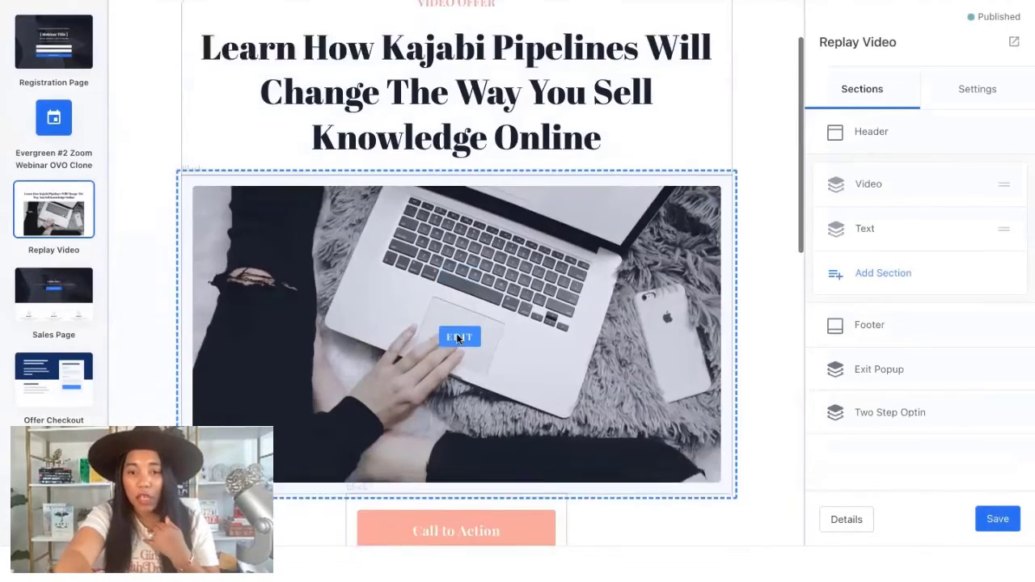
left_click(399, 449)
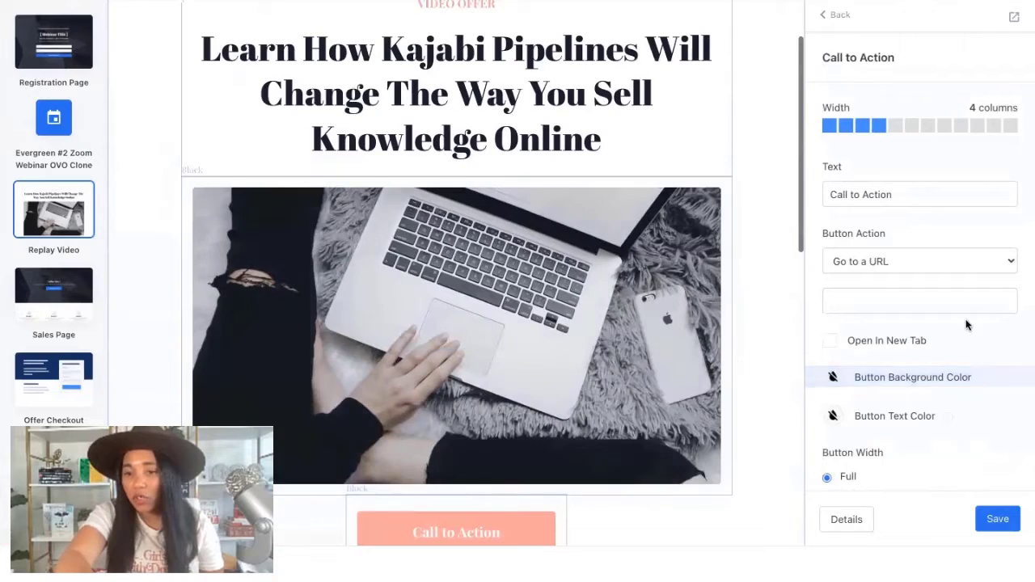
left_click(912, 269)
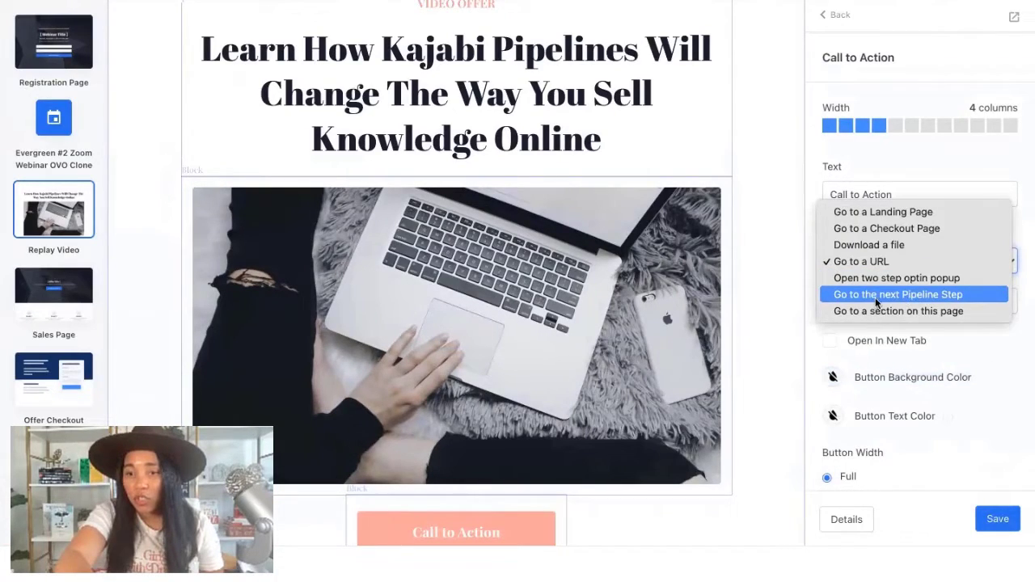
left_click(953, 295)
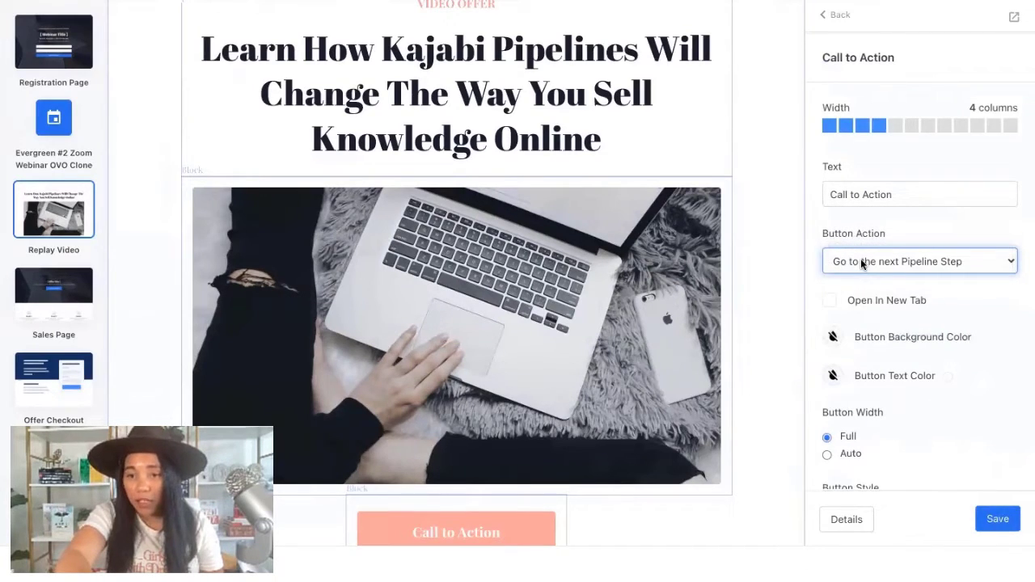
left_click(998, 520)
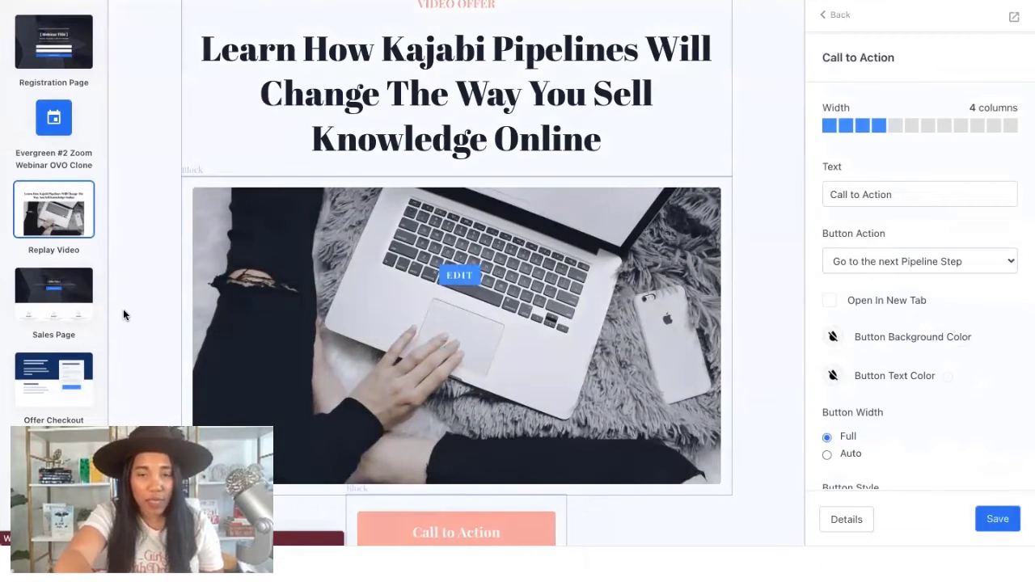
Return to the pipeline overview and open the live registration page.
scroll(456, 162, "up", 2)
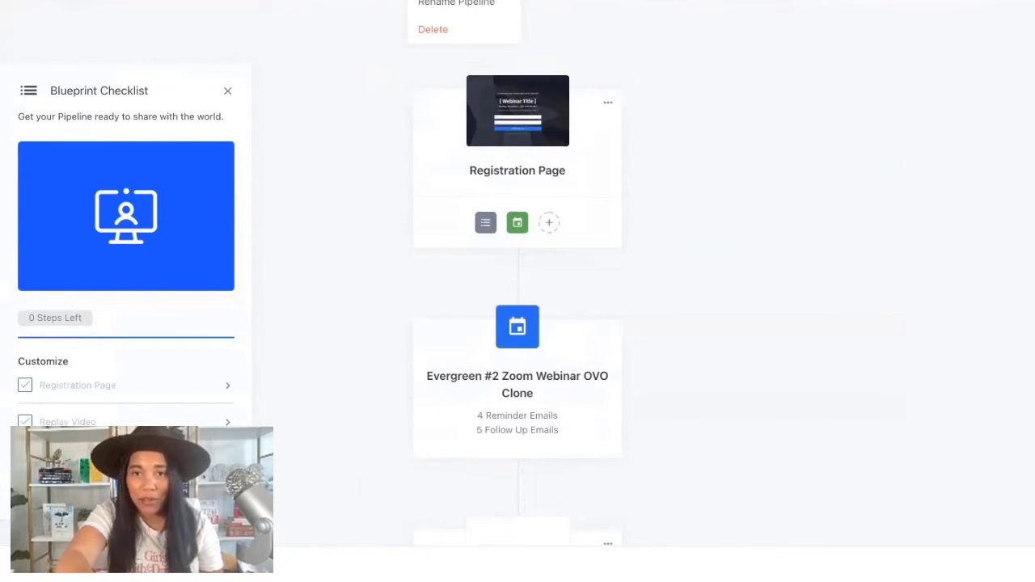
left_click(608, 103)
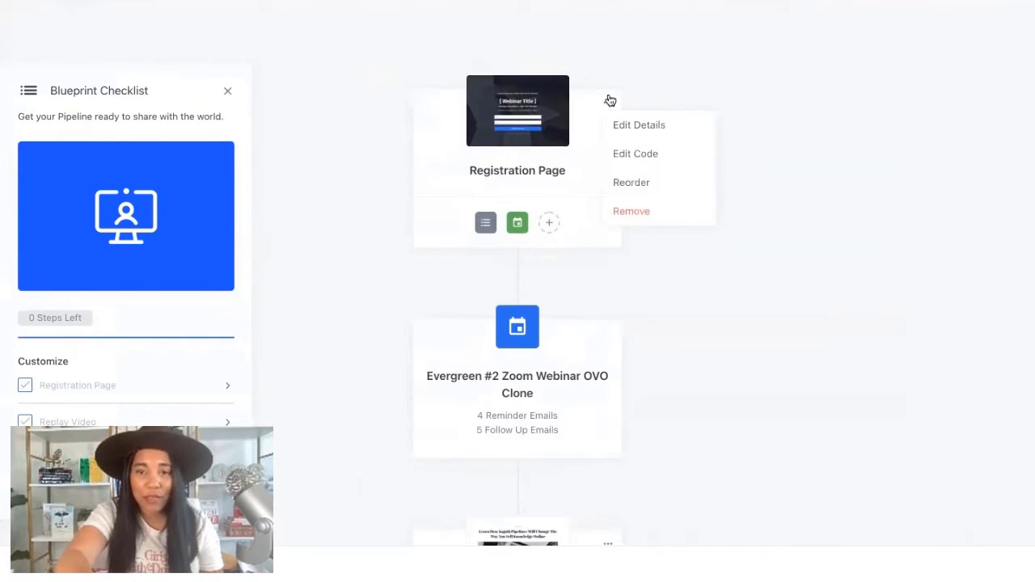
left_click(582, 99)
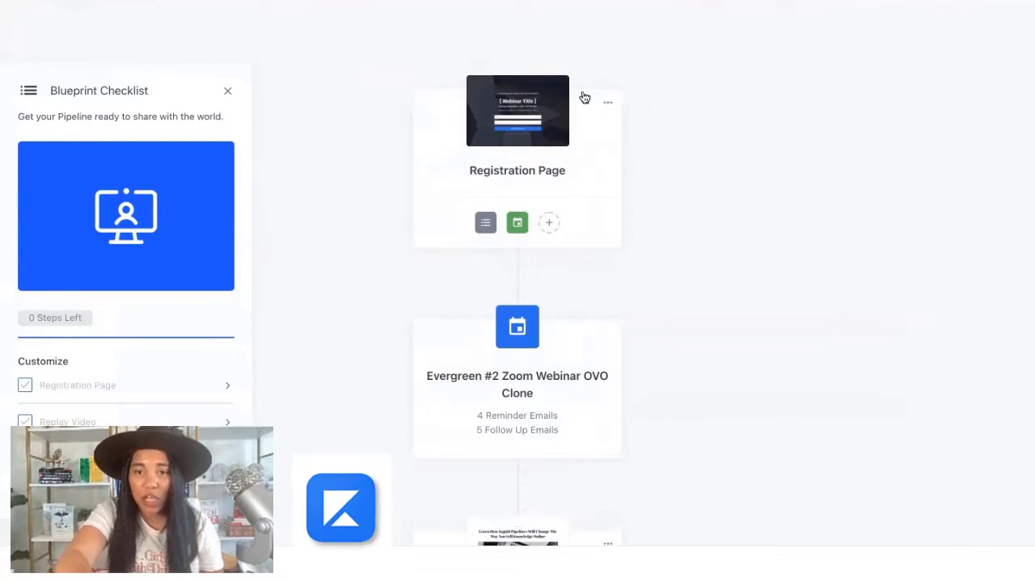
left_click(560, 114)
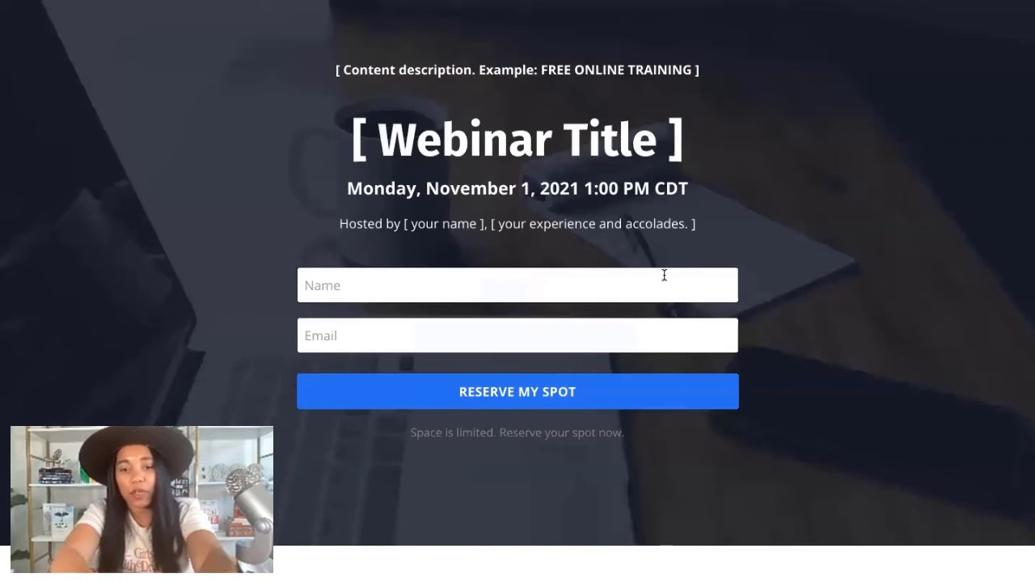
Fill in the registrant's name and e-mail on the webinar registration form and reserve the spot.
left_click(664, 275)
type("b")
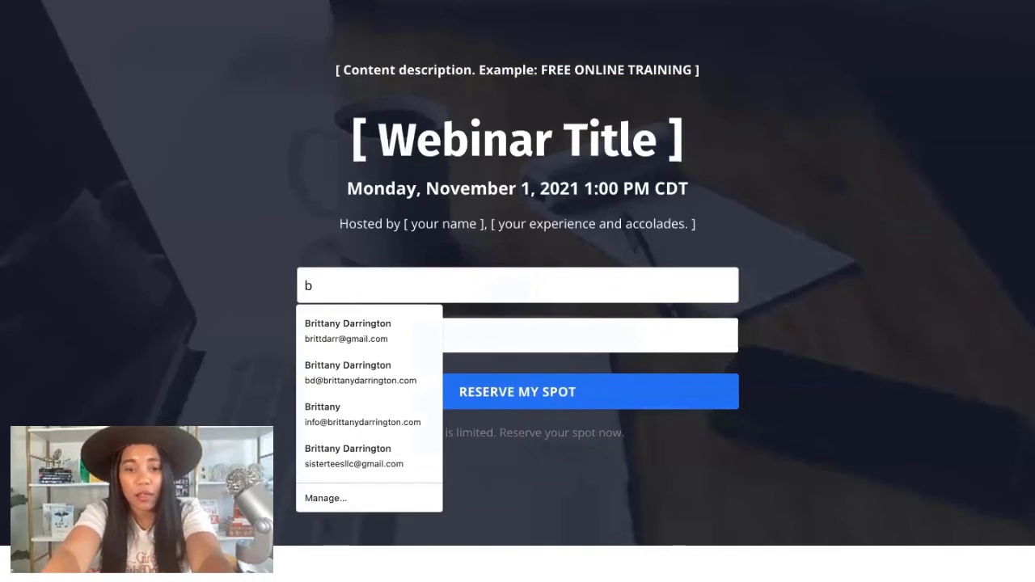
type("rd@")
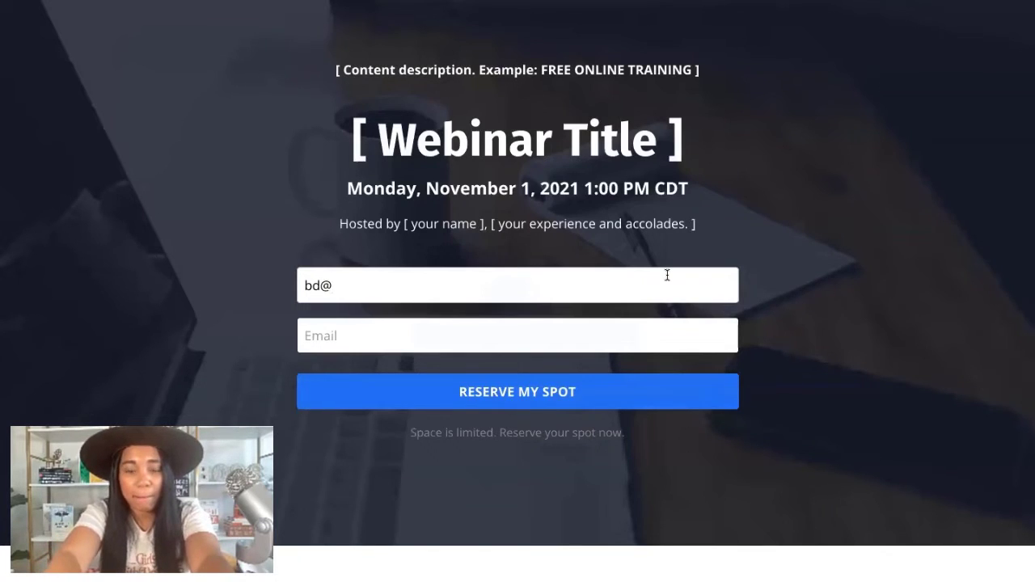
key("BackSpace")
key("BackSpace")
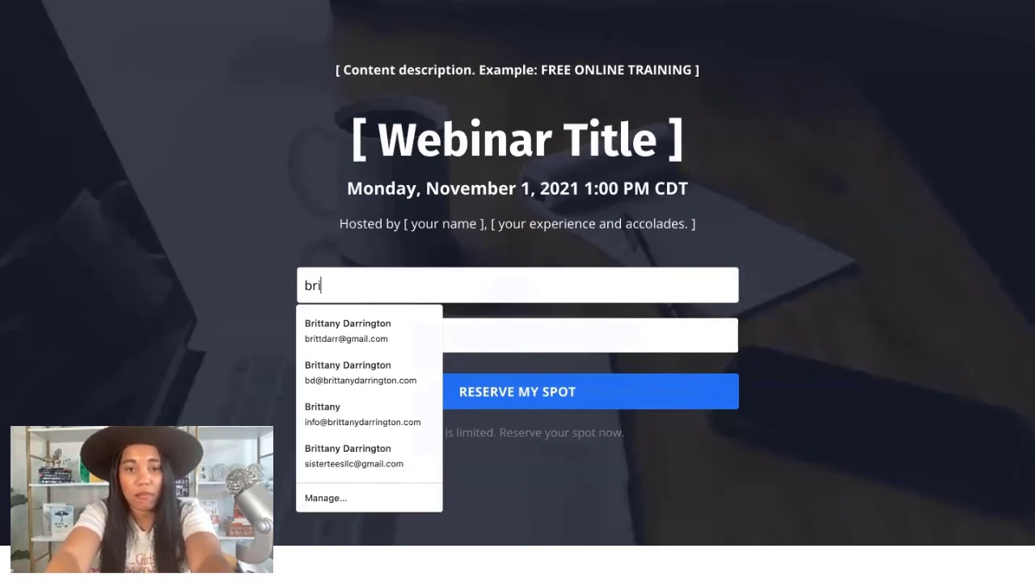
left_click(729, 334)
type("b")
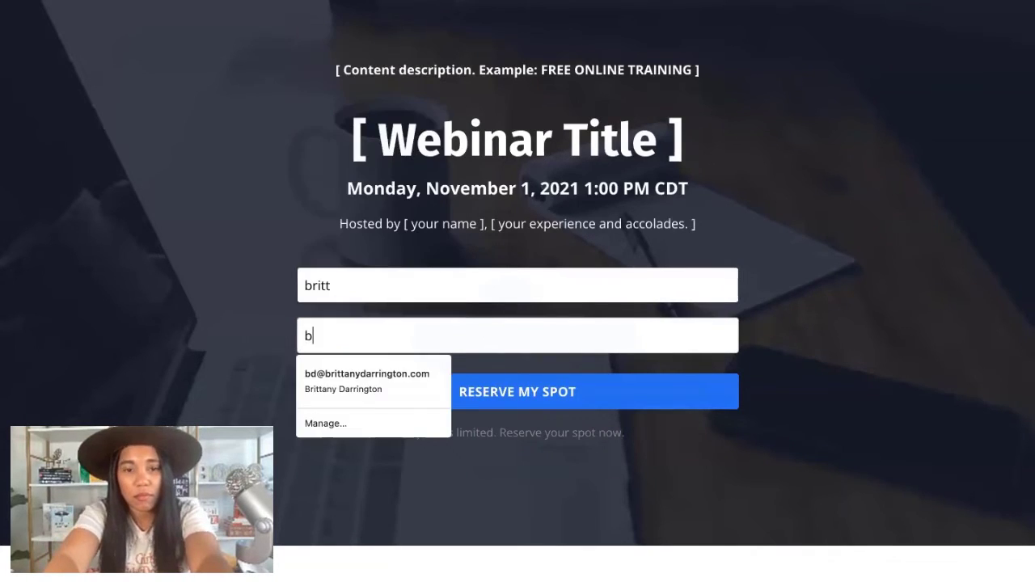
type("d")
left_click(433, 367)
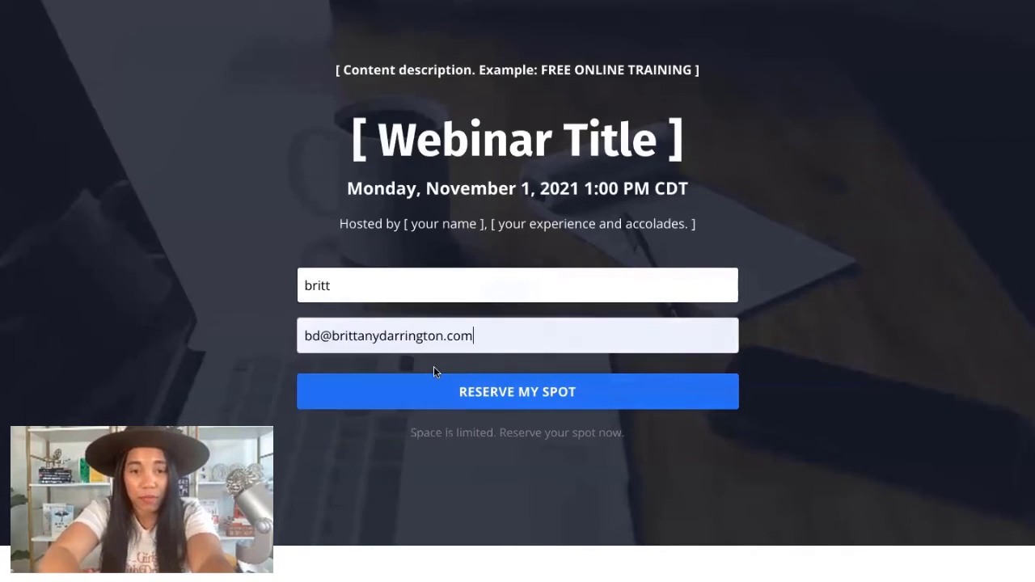
left_click(498, 391)
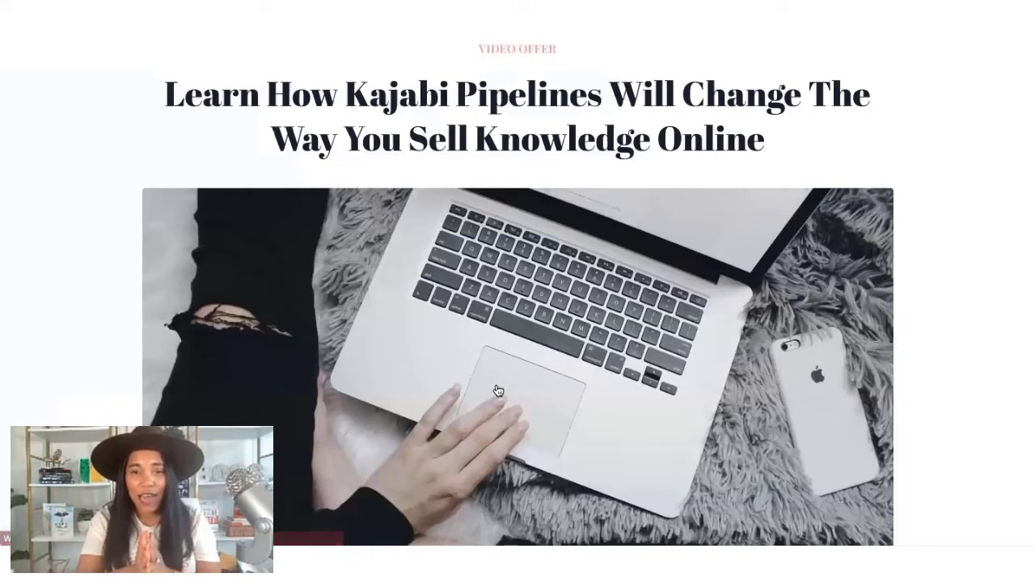
Review the replay video page down to its Tell Me More section and follow its Call to Action to the offer page.
scroll(498, 392, "down", 3)
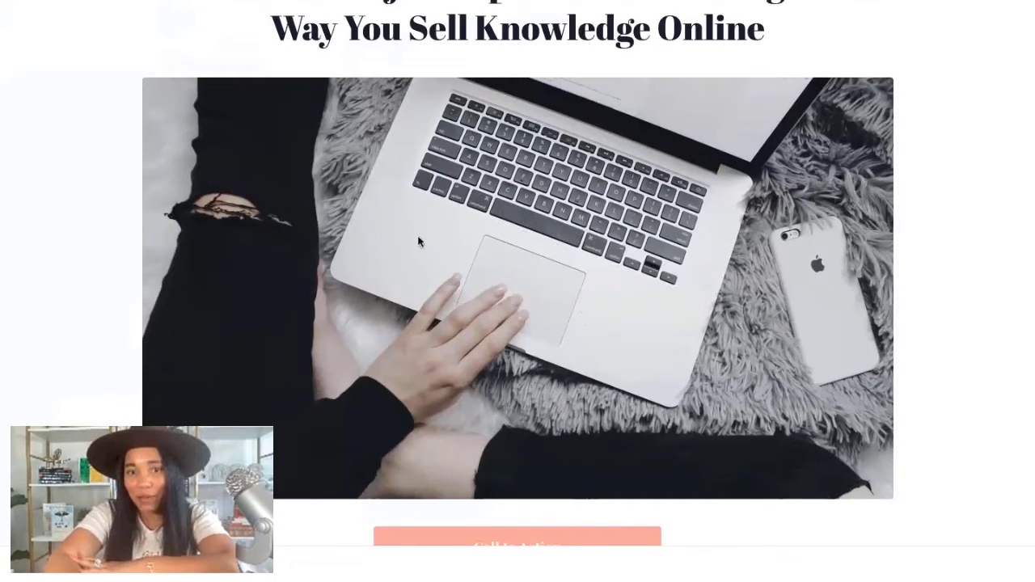
scroll(545, 280, "up", 3)
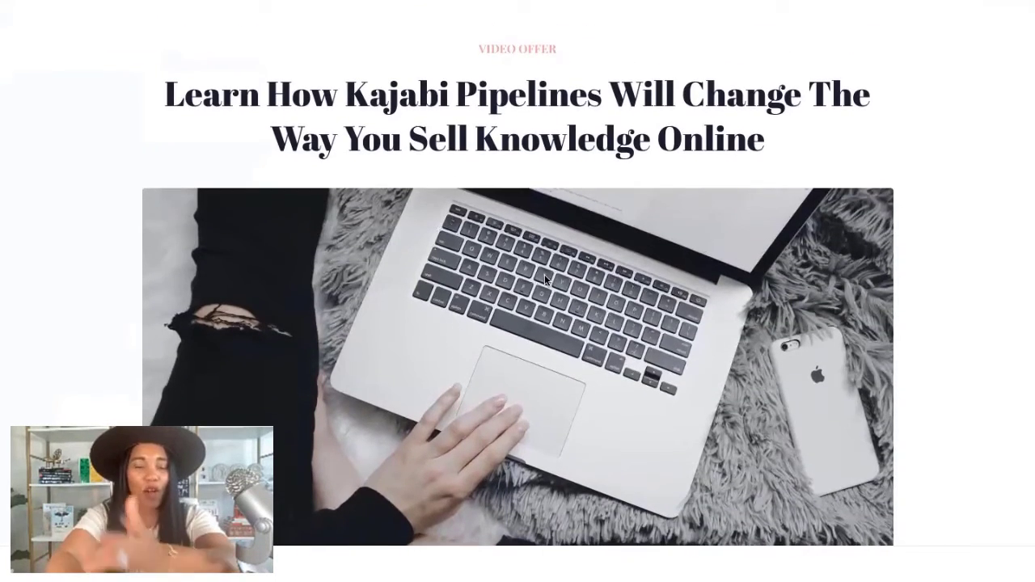
scroll(544, 281, "down", 10)
scroll(545, 280, "down", 5)
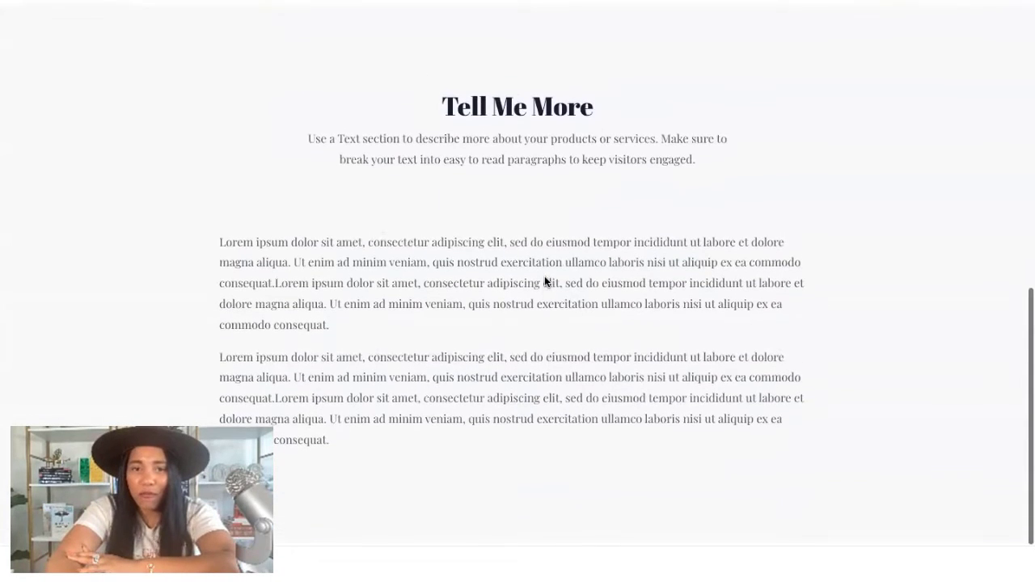
scroll(545, 276, "up", 5)
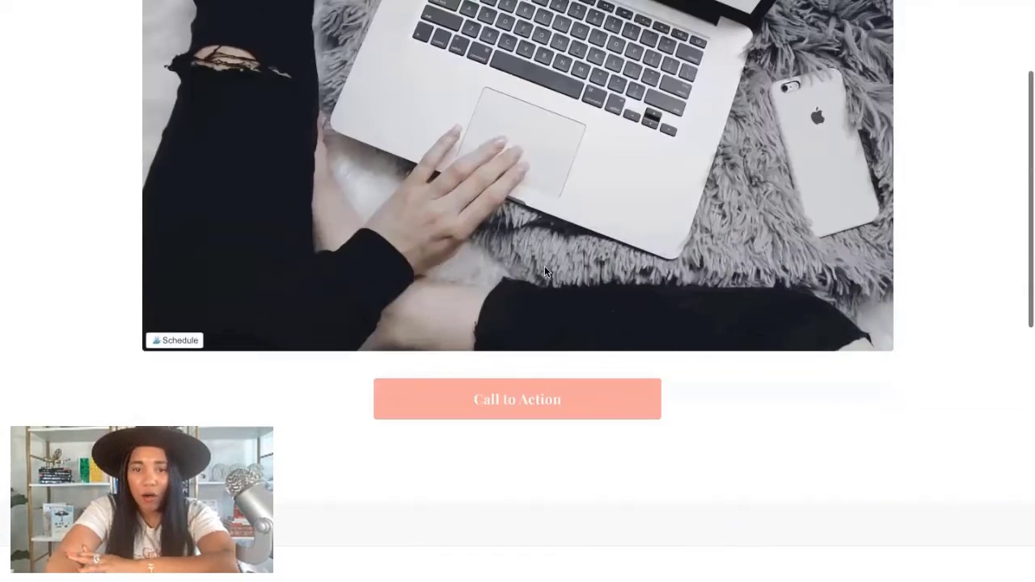
left_click(499, 416)
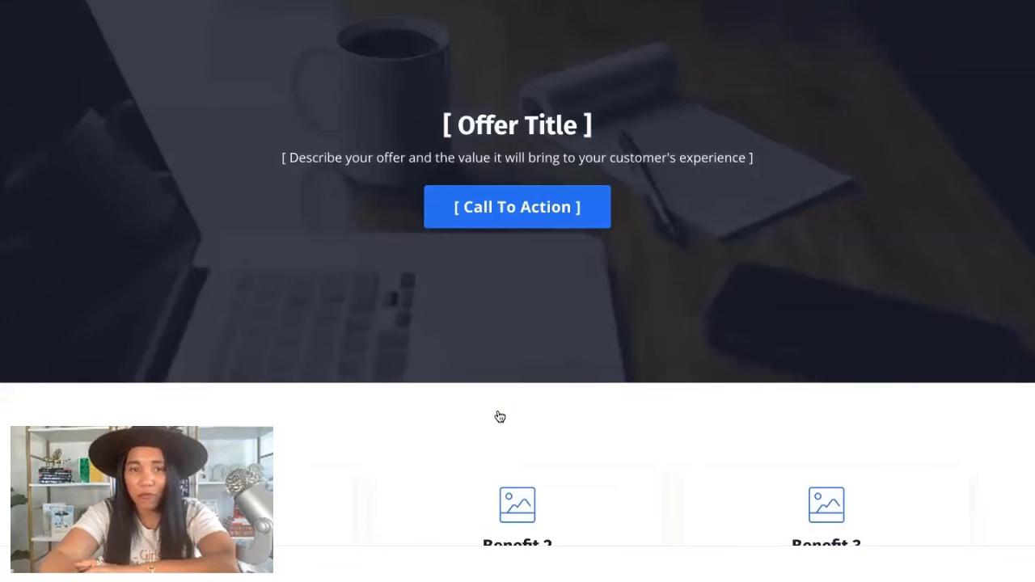
Look through the sales page from the Offer Title to the footer and follow its main Call To Action to the checkout.
scroll(499, 415, "down", 10)
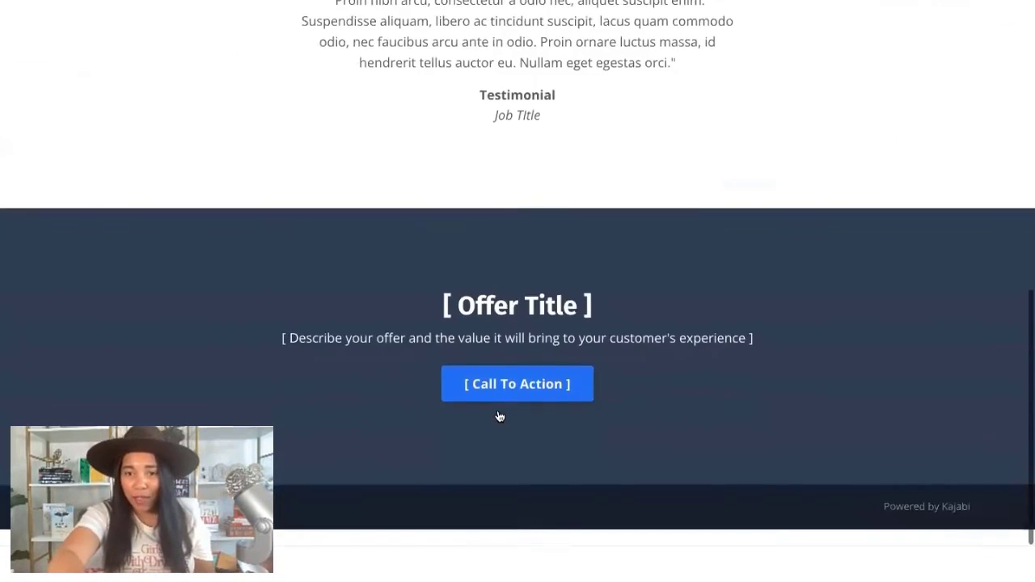
scroll(499, 416, "up", 10)
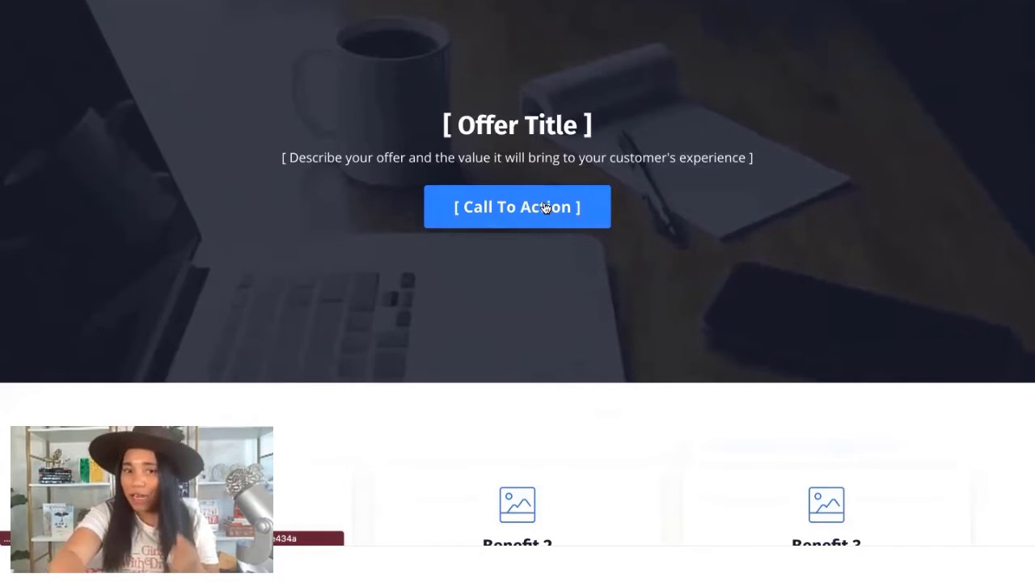
left_click(546, 208)
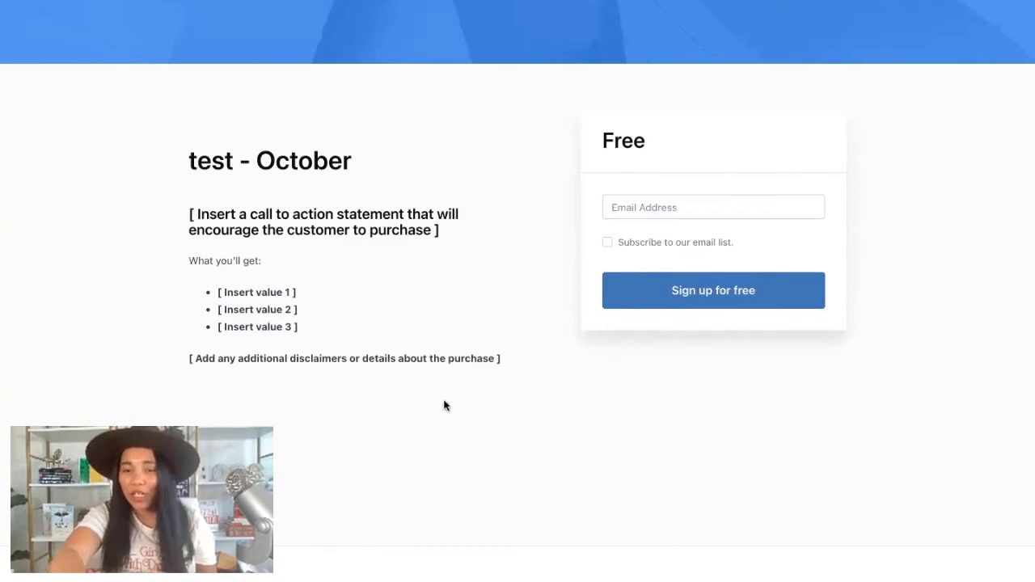